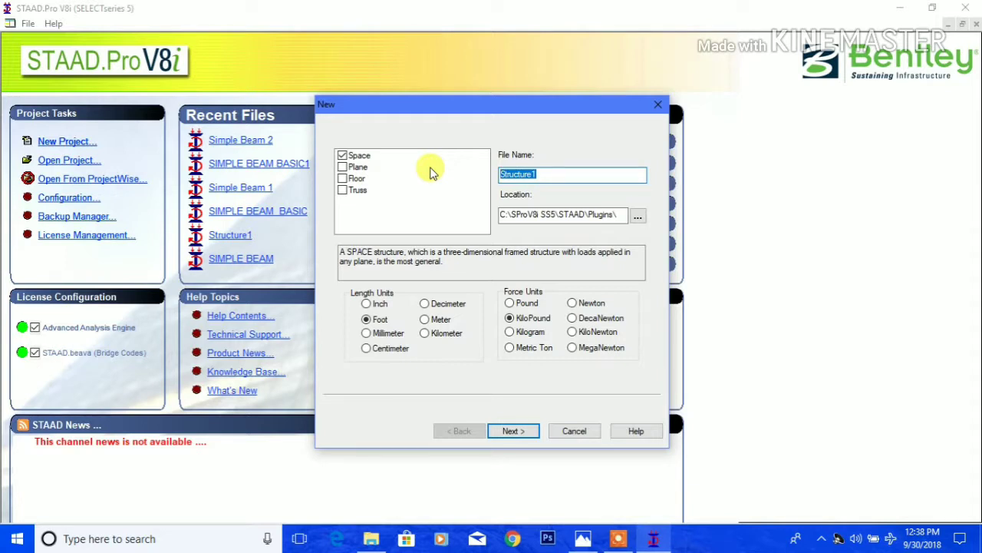
- Create a Space project named BEAM AND COLUMN DESIGN with meter and kilonewton units, starting in Add Beam mode
{"action": "type", "text": "BEAM AND COLUMN DESIGN"}
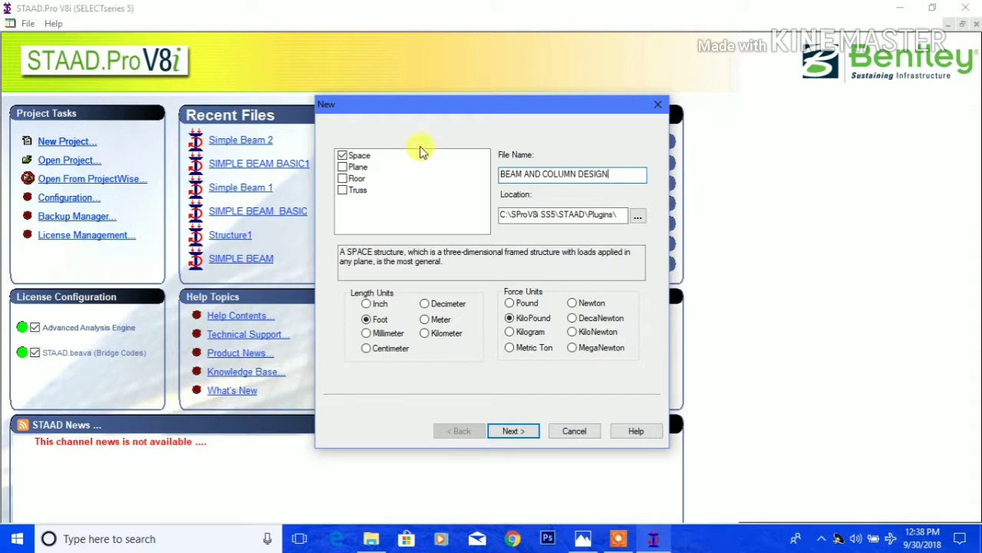
{"action": "left_click", "coordinate": [425, 318]}
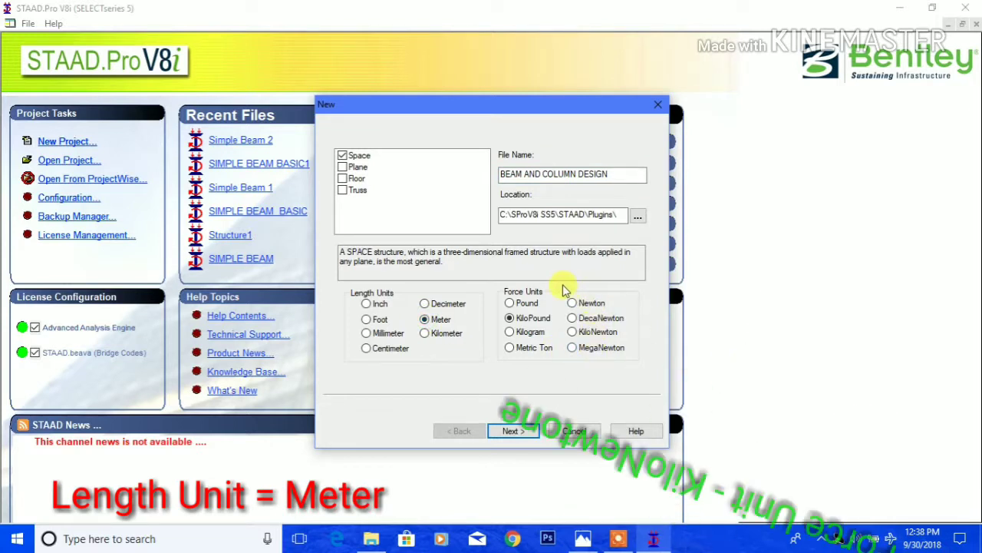
{"action": "left_click", "coordinate": [513, 432]}
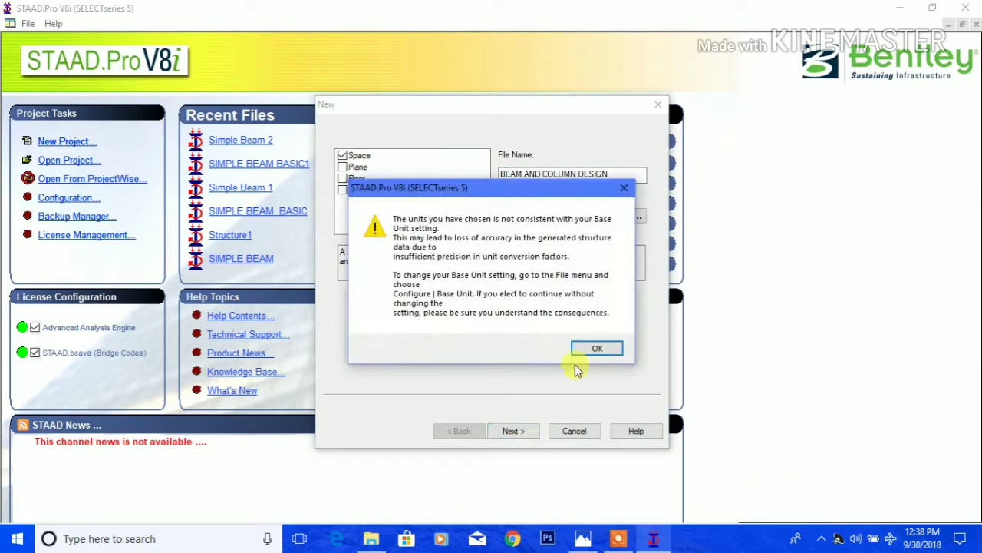
{"action": "left_click", "coordinate": [611, 351]}
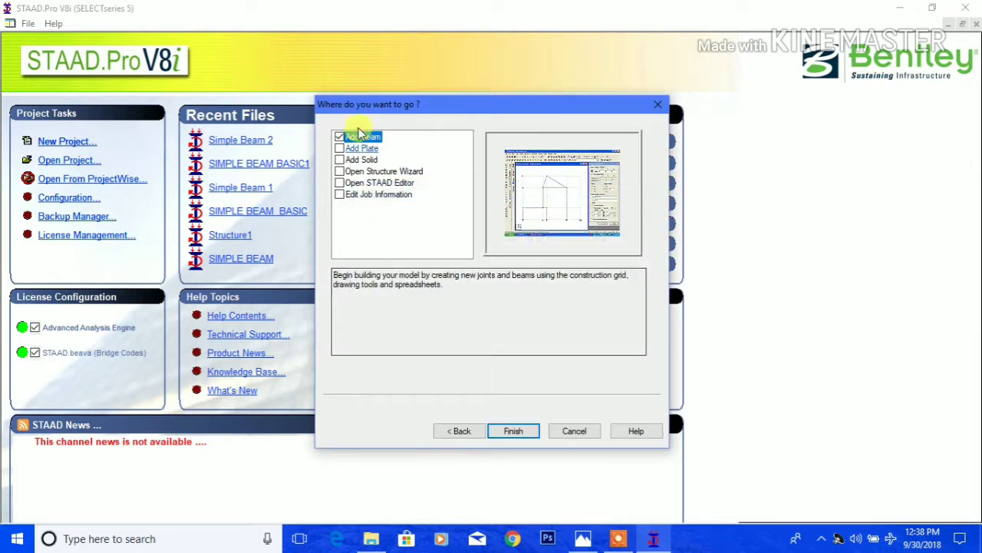
{"action": "left_click", "coordinate": [526, 434]}
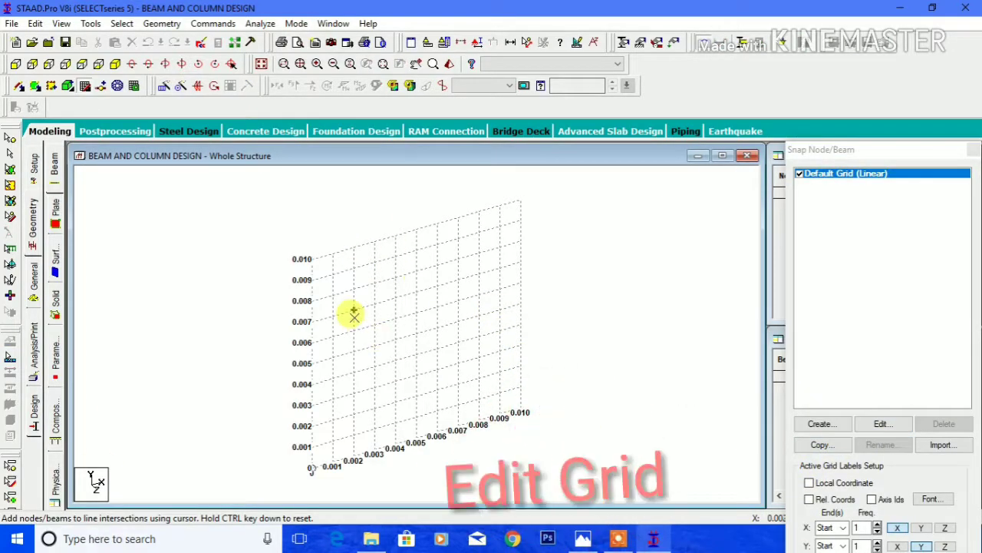
- Edit the default linear grid to a construction line spacing of 0.5 m in X and 1 m in Y
{"action": "left_click", "coordinate": [881, 424]}
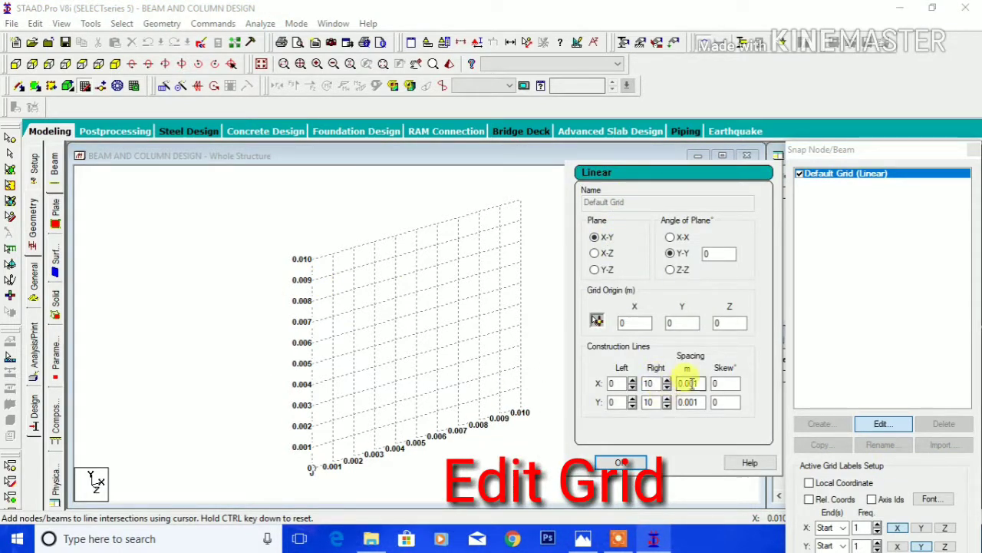
{"action": "left_click_drag", "start_coordinate": [705, 384], "coordinate": [676, 384]}
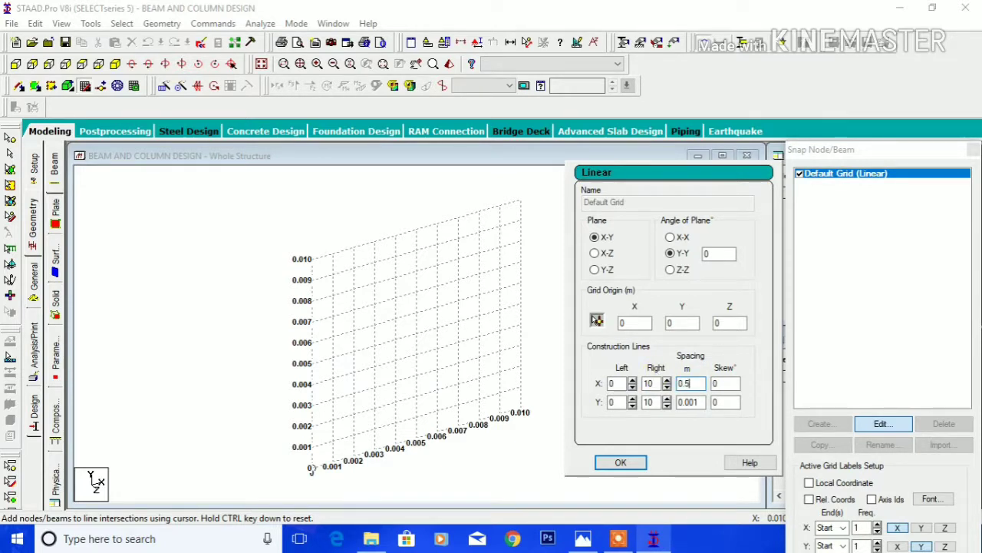
{"action": "left_click", "coordinate": [701, 402]}
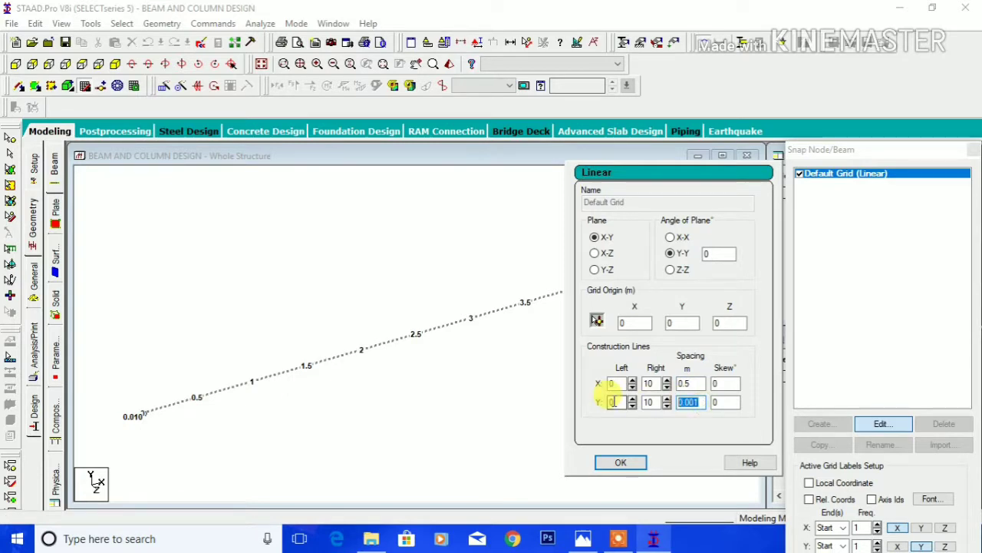
{"action": "left_click", "coordinate": [630, 466]}
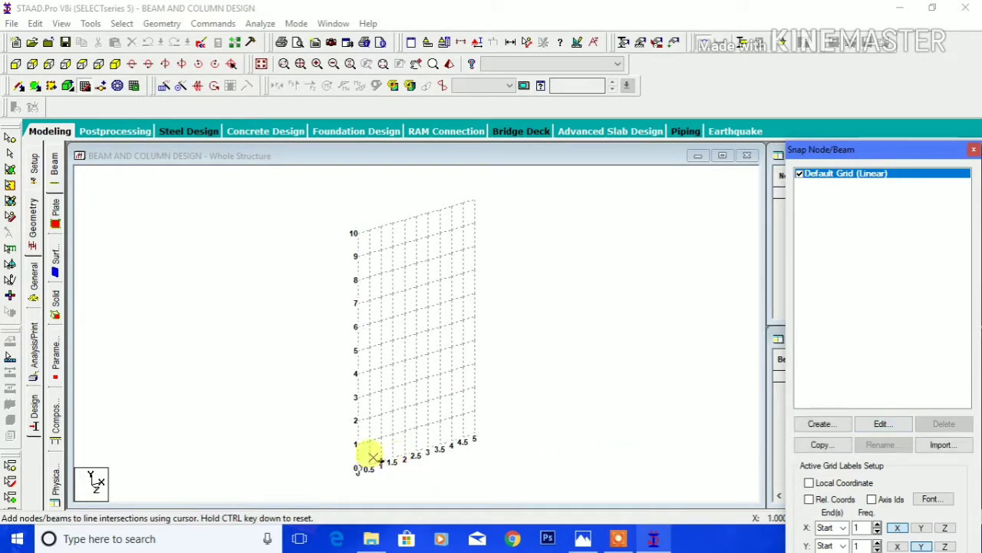
- Check the frame sketch in Photos and draw the portal frame from the origin: two 4 m columns joined by a 4.5 m beam
{"action": "left_click", "coordinate": [588, 541]}
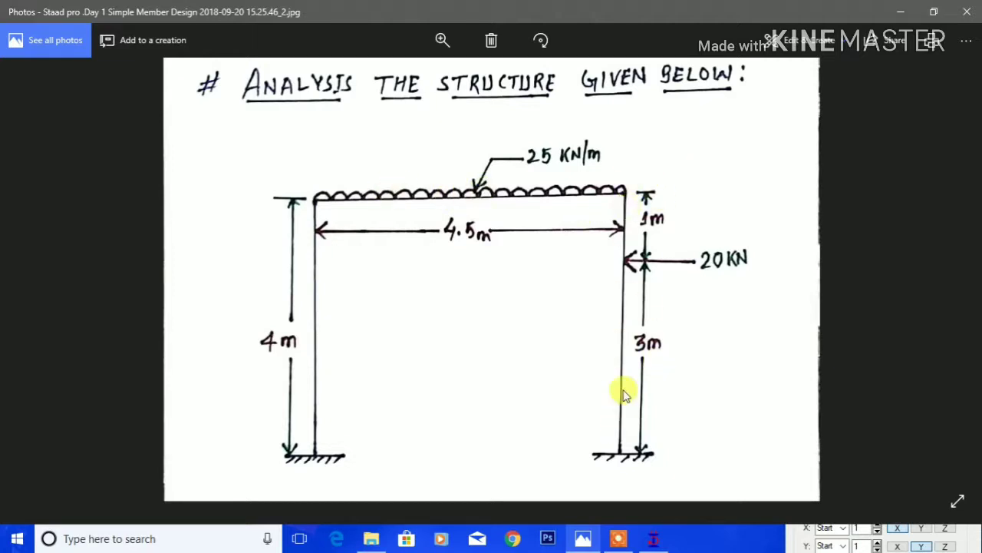
{"action": "left_click", "coordinate": [649, 539]}
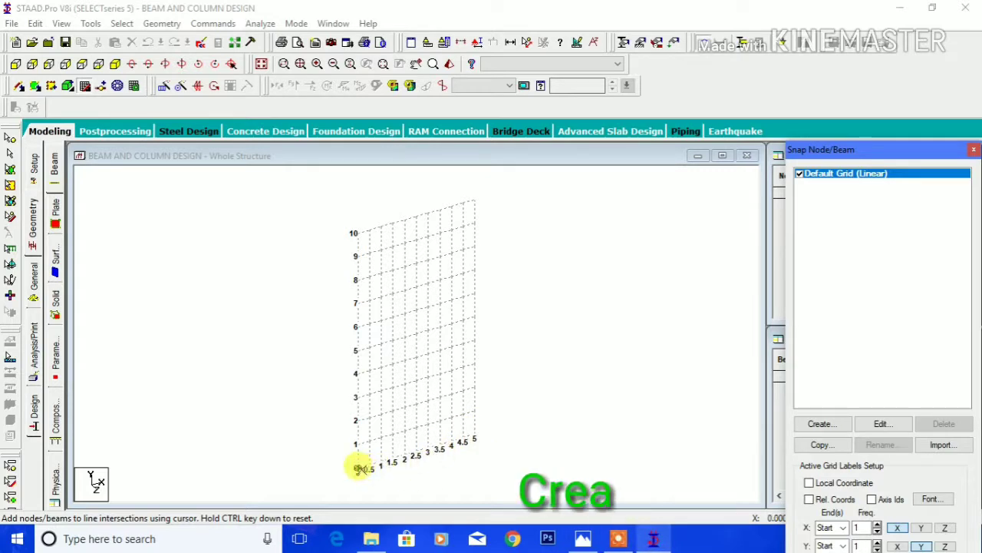
{"action": "left_click", "coordinate": [357, 468]}
{"action": "left_click", "coordinate": [358, 374]}
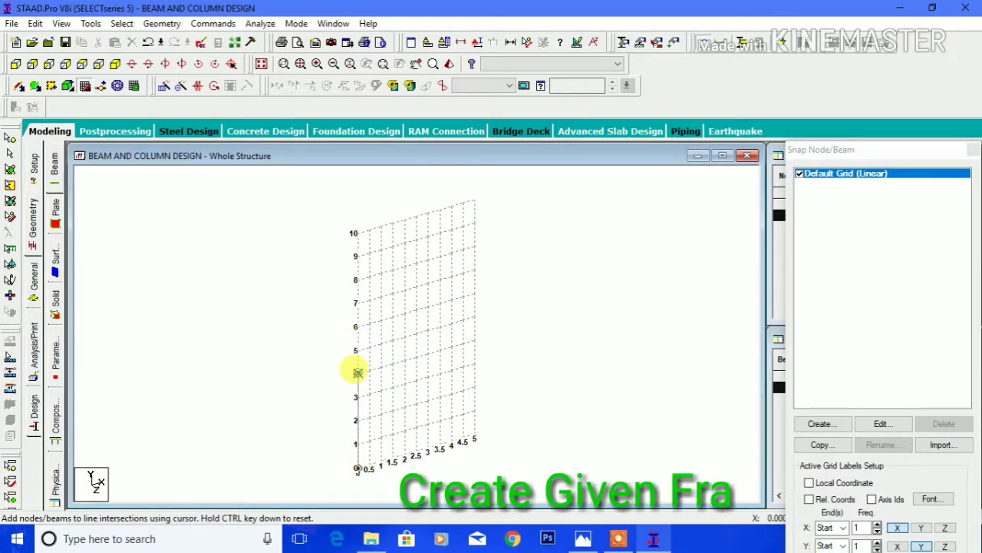
{"action": "left_click", "coordinate": [463, 344]}
{"action": "left_click", "coordinate": [462, 437]}
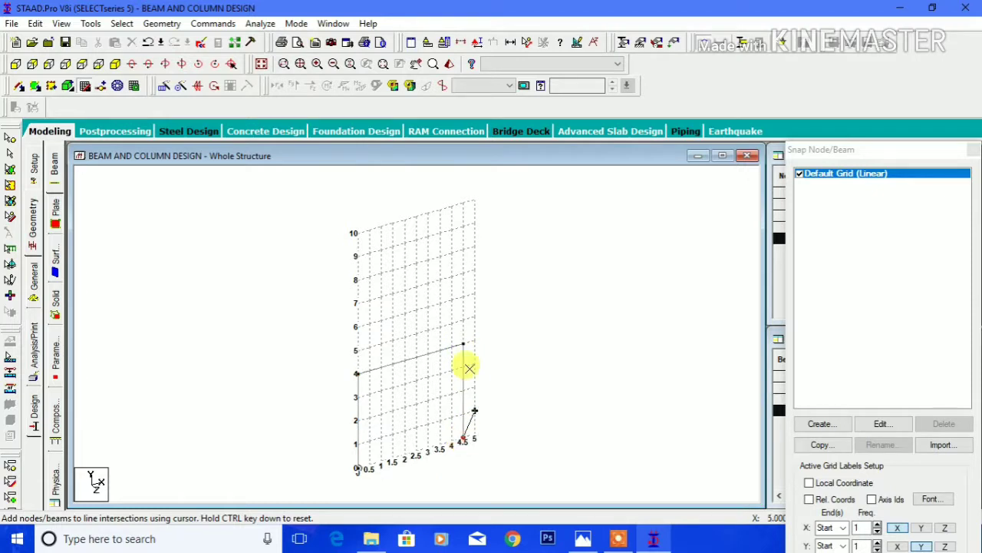
{"action": "left_click", "coordinate": [86, 87]}
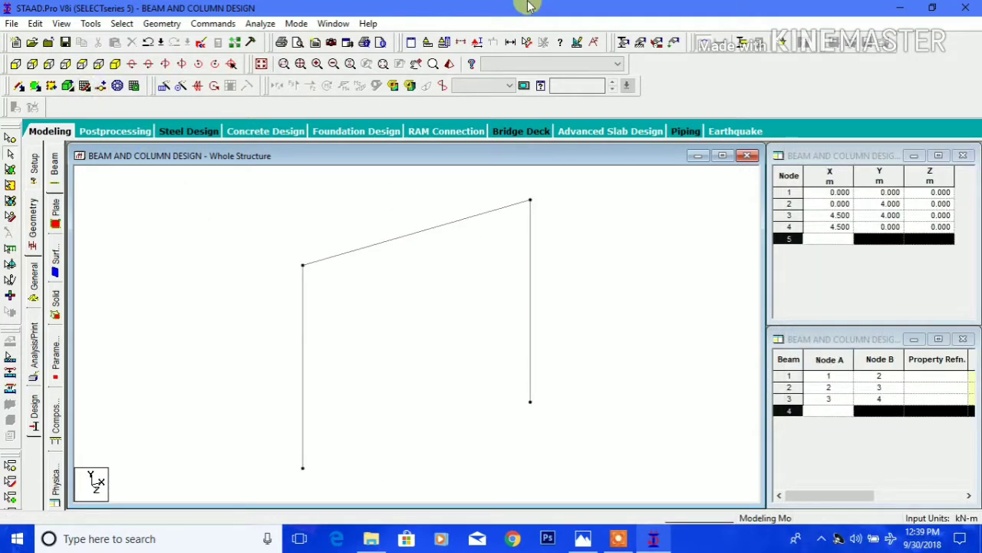
- Measure the lengths of the beam and the column at the origin between their end nodes, and remove the displayed dimensions
{"action": "left_click", "coordinate": [526, 42]}
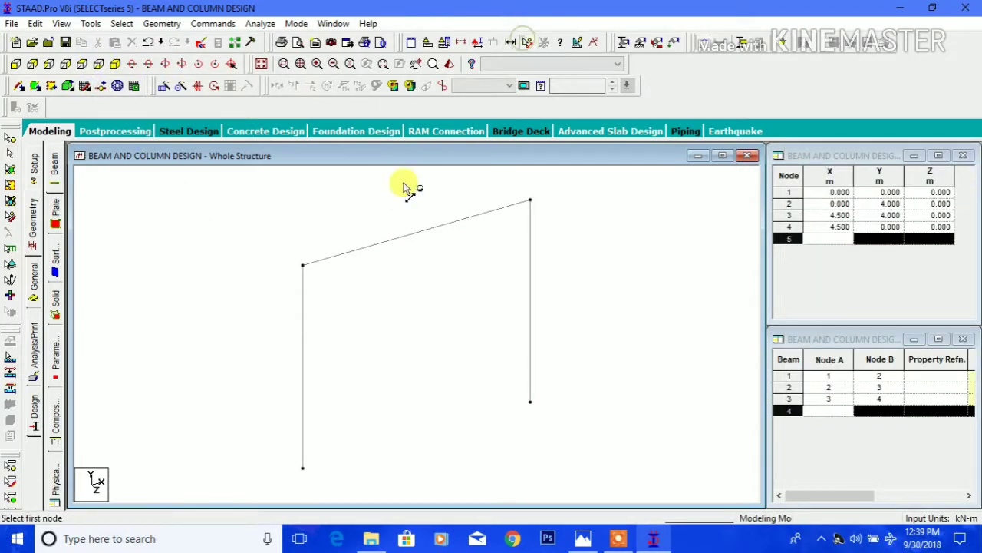
{"action": "left_click", "coordinate": [304, 265]}
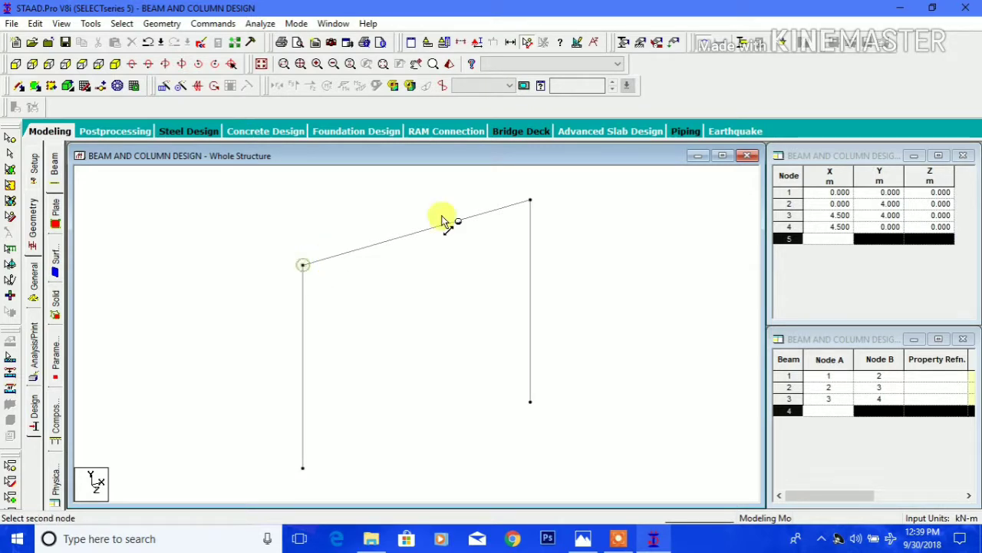
{"action": "left_click", "coordinate": [530, 202]}
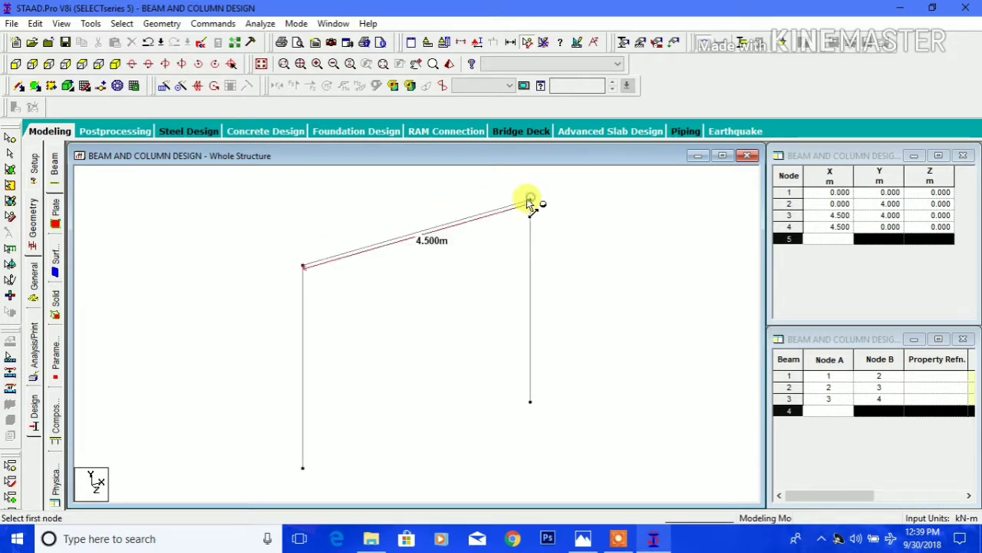
{"action": "left_click", "coordinate": [303, 266]}
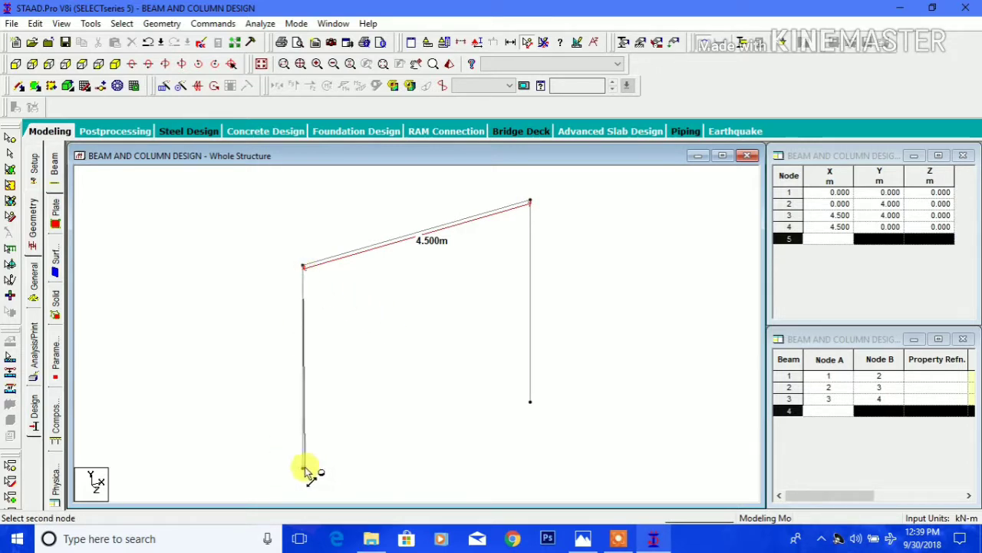
{"action": "left_click", "coordinate": [303, 467]}
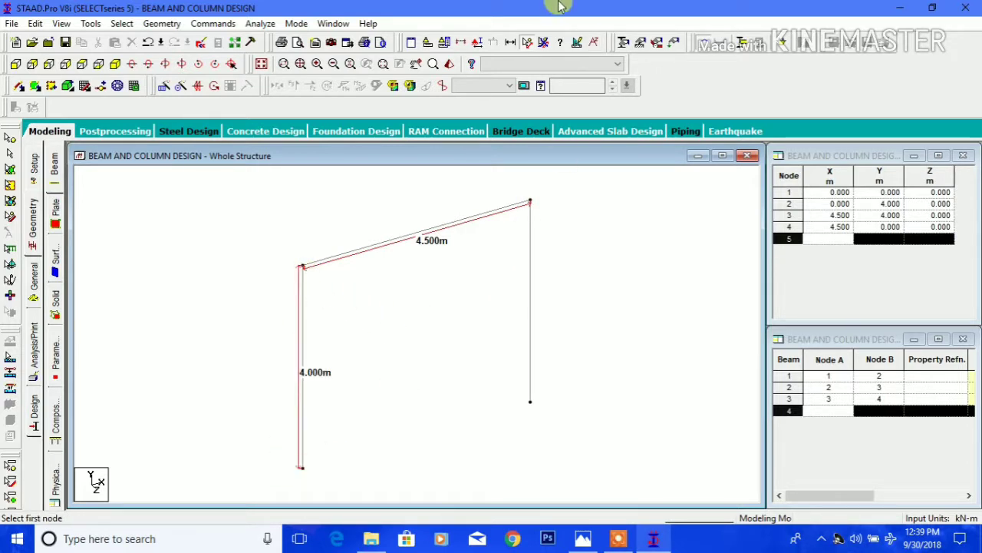
{"action": "left_click", "coordinate": [542, 41]}
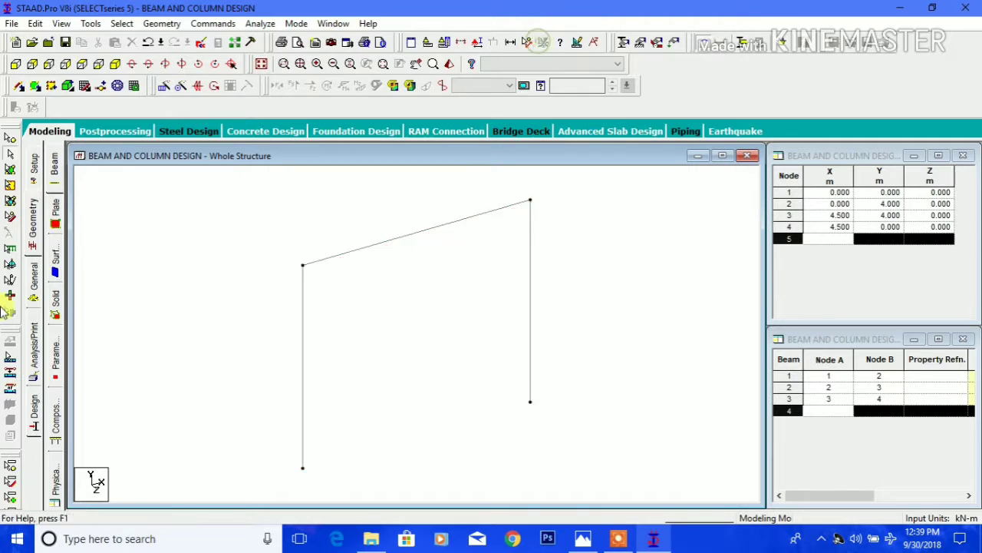
- Check the cross-sections given in the Photos sketch and add a circular concrete section with YD 0.7 m for the columns
{"action": "left_click", "coordinate": [33, 225]}
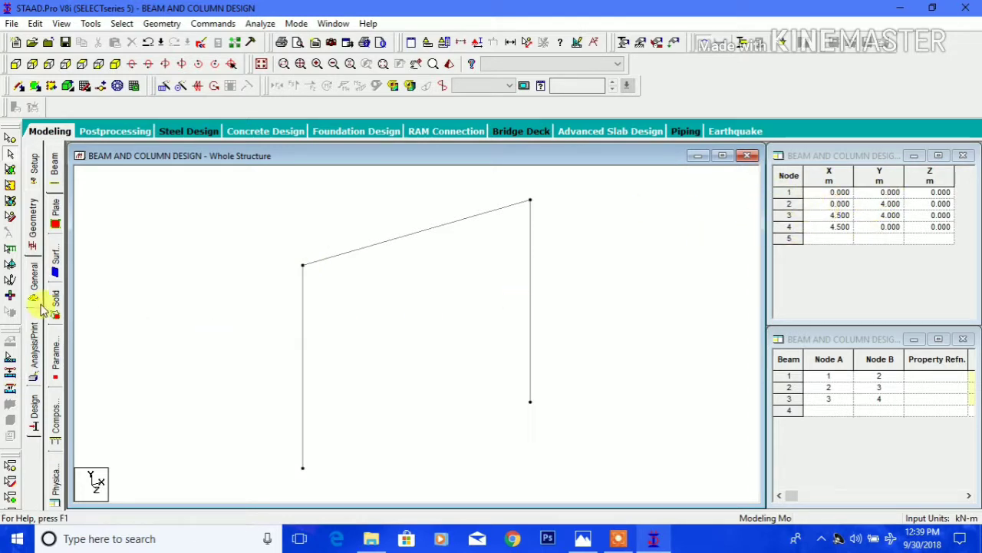
{"action": "left_click", "coordinate": [33, 281]}
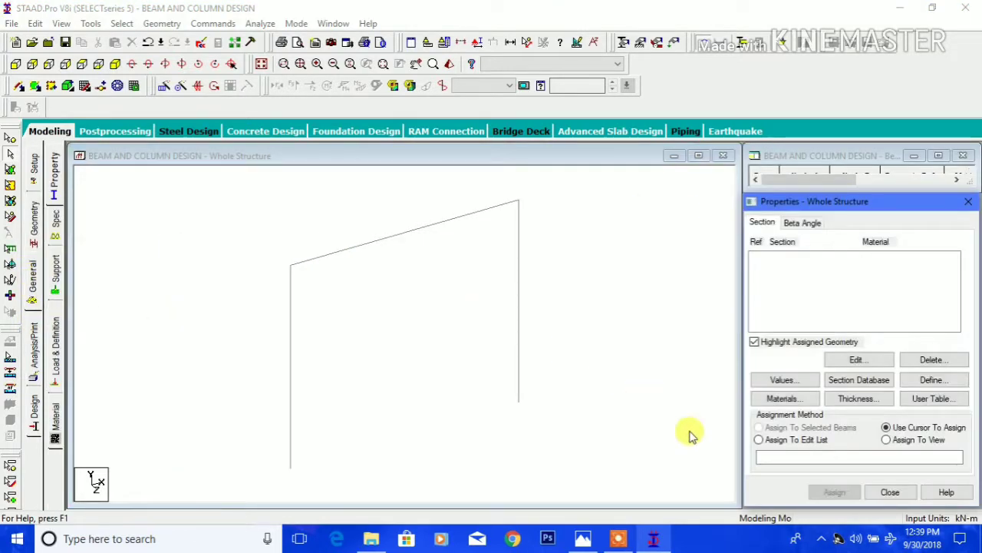
{"action": "left_click", "coordinate": [933, 381]}
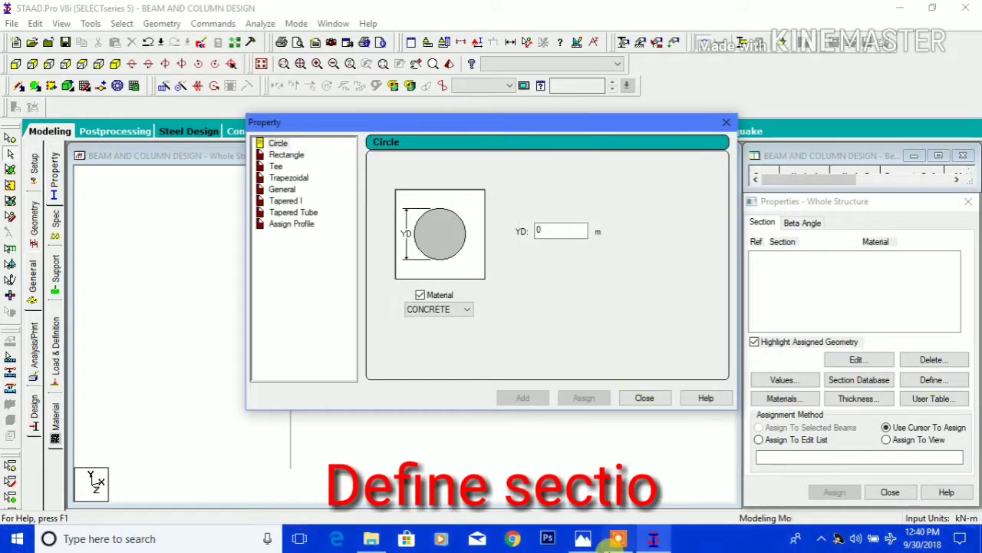
{"action": "left_click", "coordinate": [583, 538]}
{"action": "scroll", "coordinate": [492, 289], "scroll_direction": "down", "scroll_amount": 2}
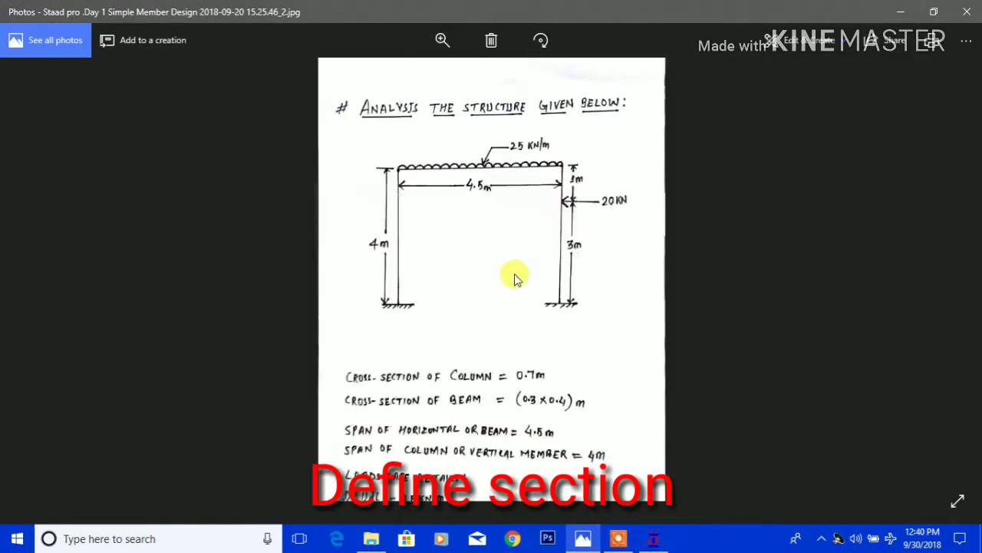
{"action": "scroll", "coordinate": [496, 366], "scroll_direction": "up", "scroll_amount": 2}
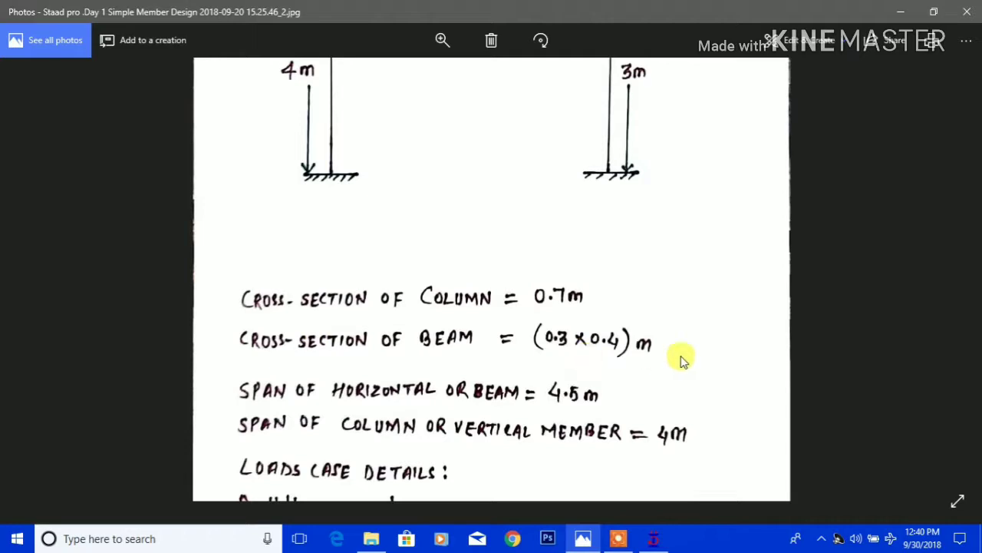
{"action": "scroll", "coordinate": [656, 315], "scroll_direction": "down", "scroll_amount": 3}
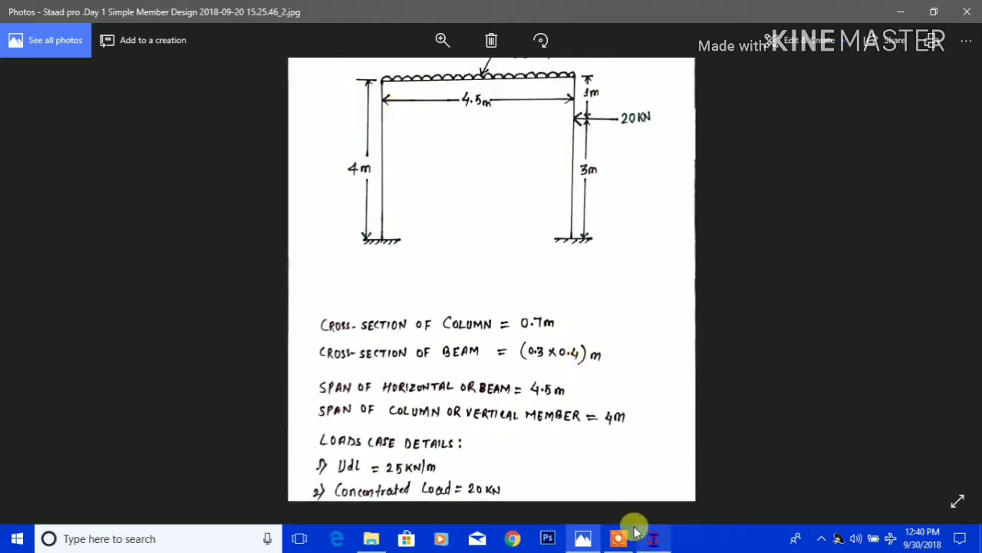
{"action": "left_click", "coordinate": [653, 540]}
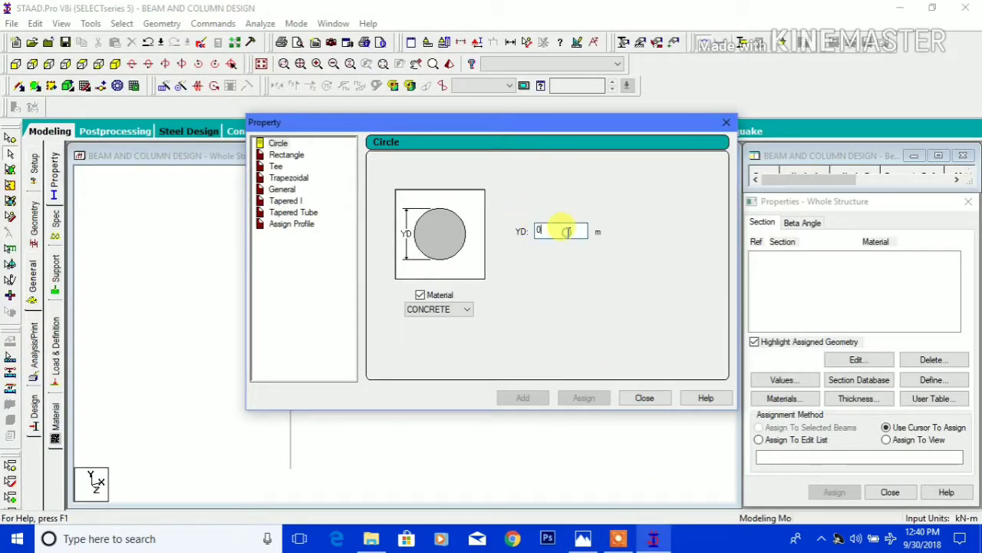
{"action": "type", "text": ".7"}
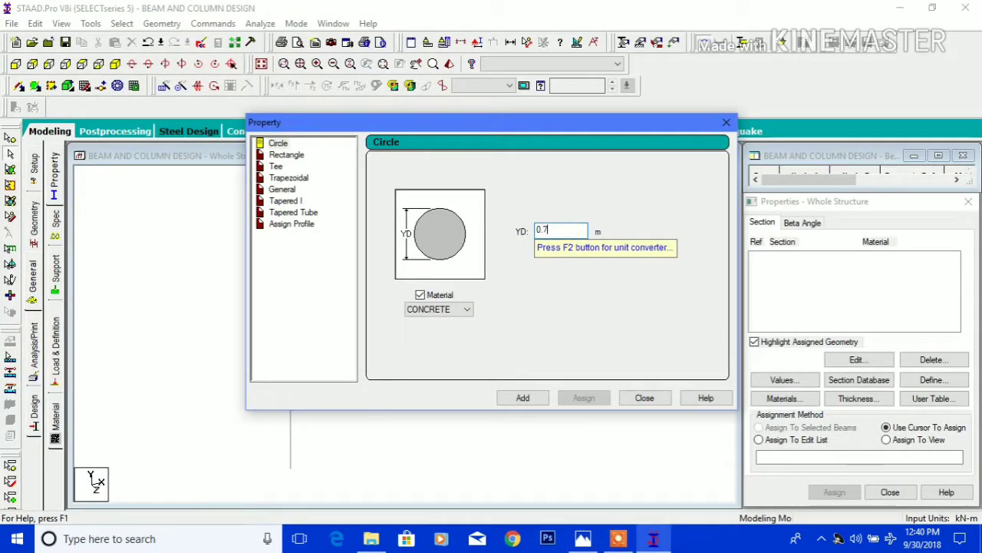
{"action": "left_click", "coordinate": [530, 397]}
- Add a rectangular concrete section with YD 0.3 m and ZD 0.4 m for the beam
{"action": "left_click", "coordinate": [286, 154]}
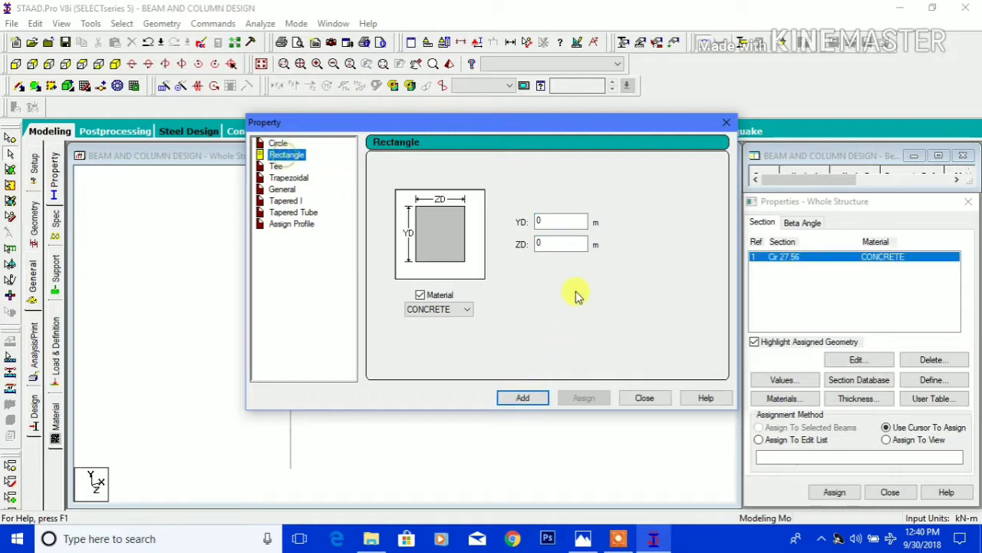
{"action": "left_click", "coordinate": [585, 223]}
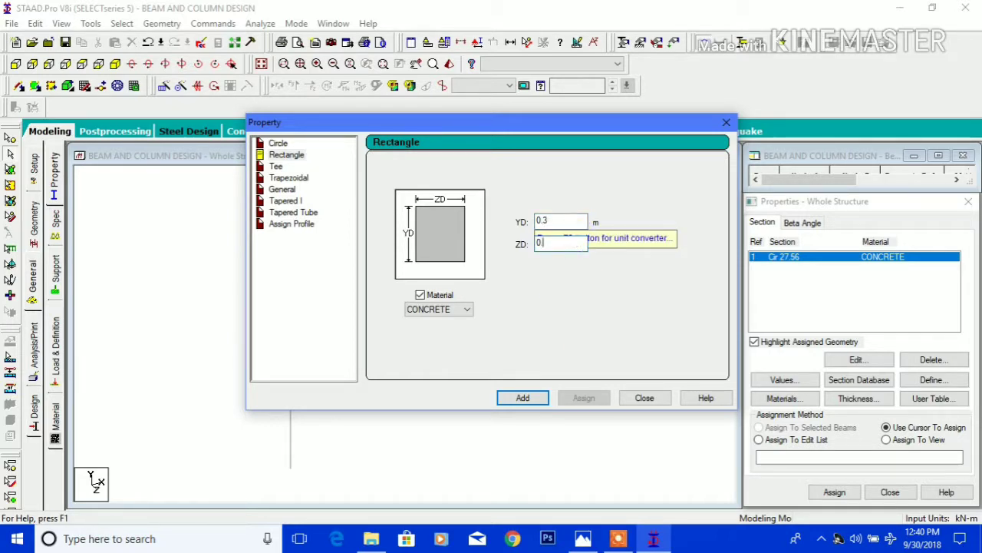
{"action": "left_click", "coordinate": [526, 399]}
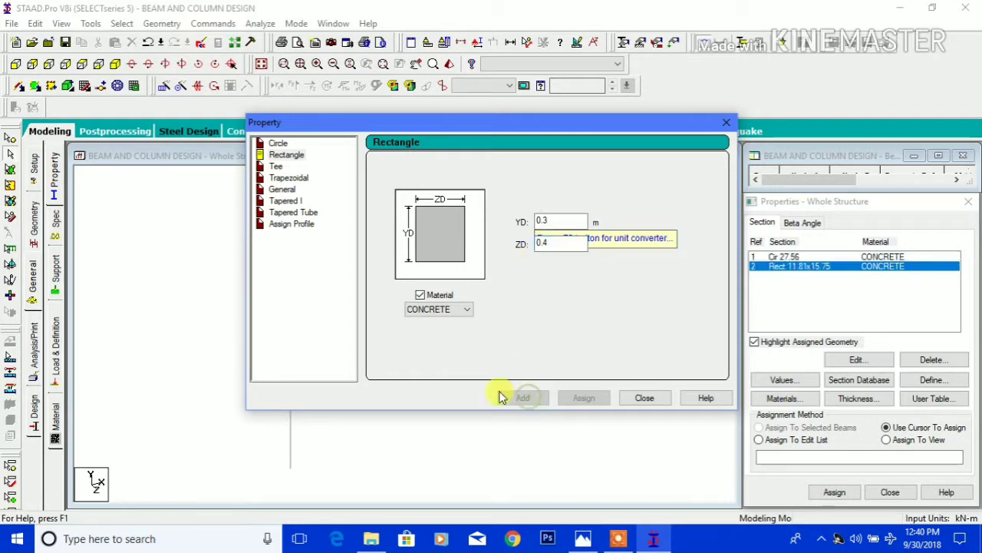
{"action": "left_click", "coordinate": [466, 309]}
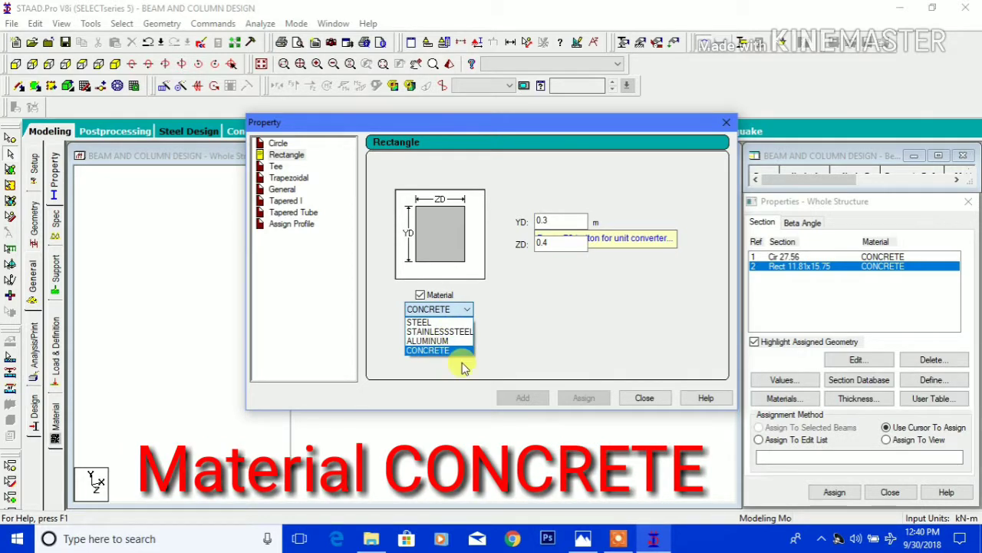
{"action": "left_click", "coordinate": [590, 365]}
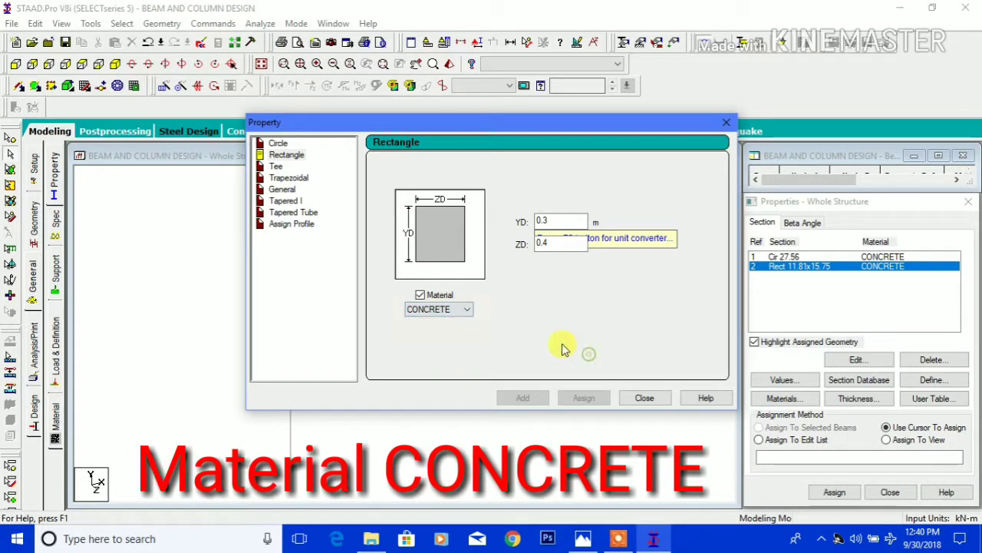
{"action": "left_click", "coordinate": [645, 398]}
- Assign the circular concrete section to the two columns as selected beams
{"action": "left_click", "coordinate": [786, 257]}
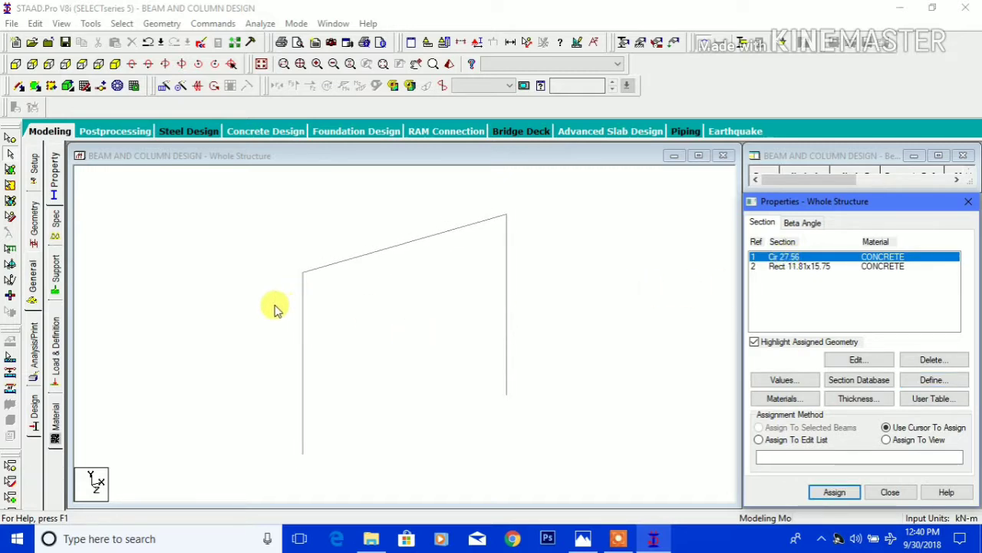
{"action": "left_click_drag", "start_coordinate": [272, 301], "coordinate": [585, 458]}
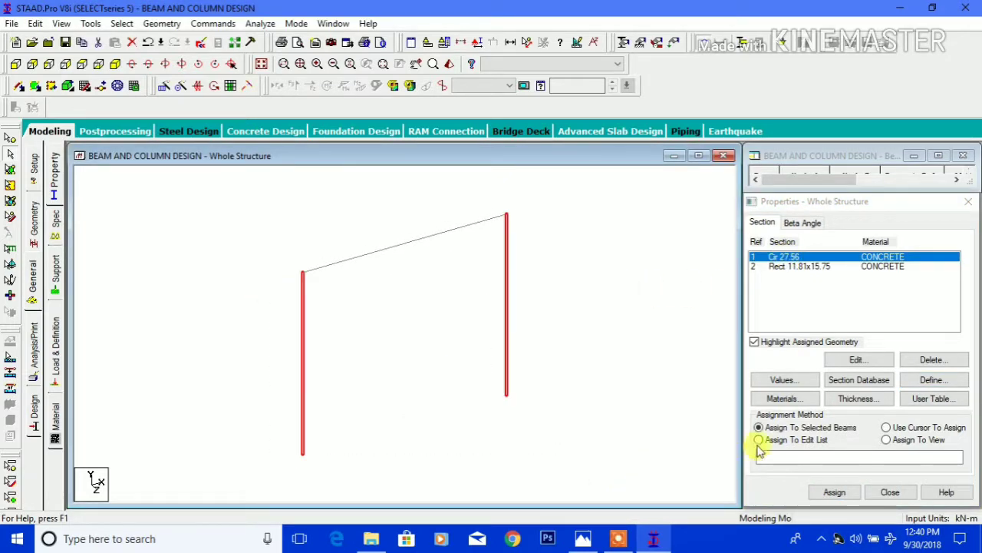
{"action": "left_click", "coordinate": [835, 494]}
{"action": "left_click", "coordinate": [881, 390]}
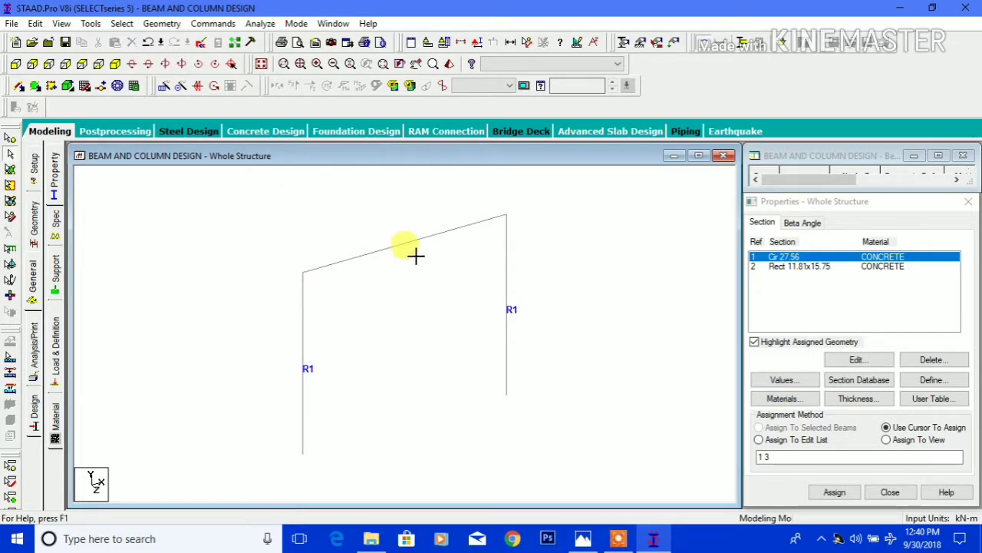
- Assign the rectangular concrete section to the beam joining the column tops
{"action": "double_click", "coordinate": [796, 267]}
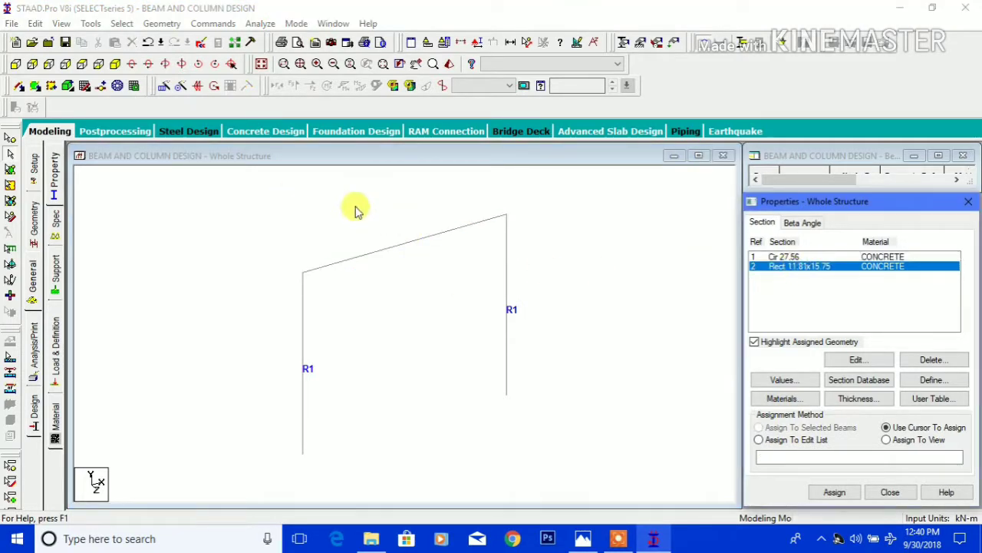
{"action": "left_click_drag", "start_coordinate": [353, 205], "coordinate": [471, 338]}
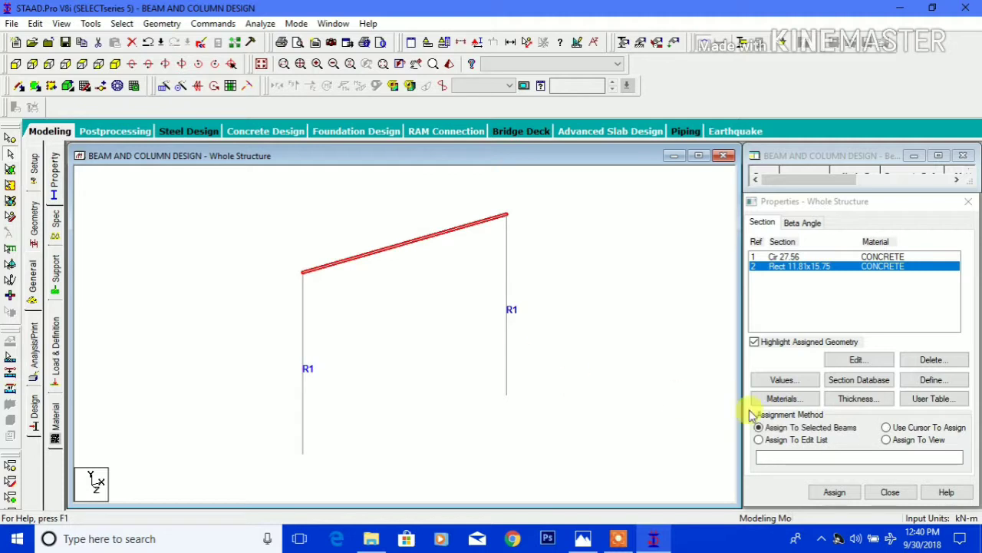
{"action": "left_click", "coordinate": [835, 492]}
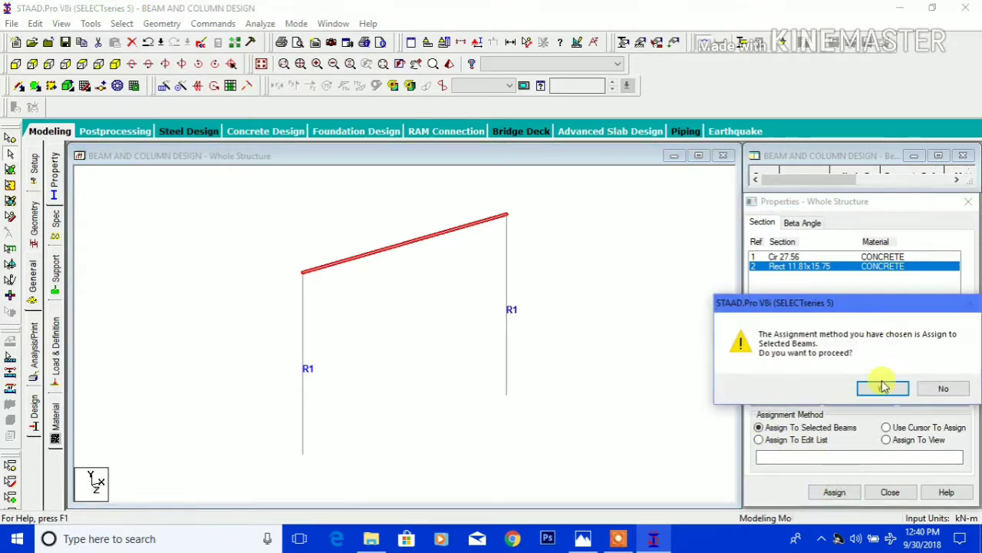
{"action": "left_click", "coordinate": [880, 387]}
{"action": "left_click", "coordinate": [643, 278]}
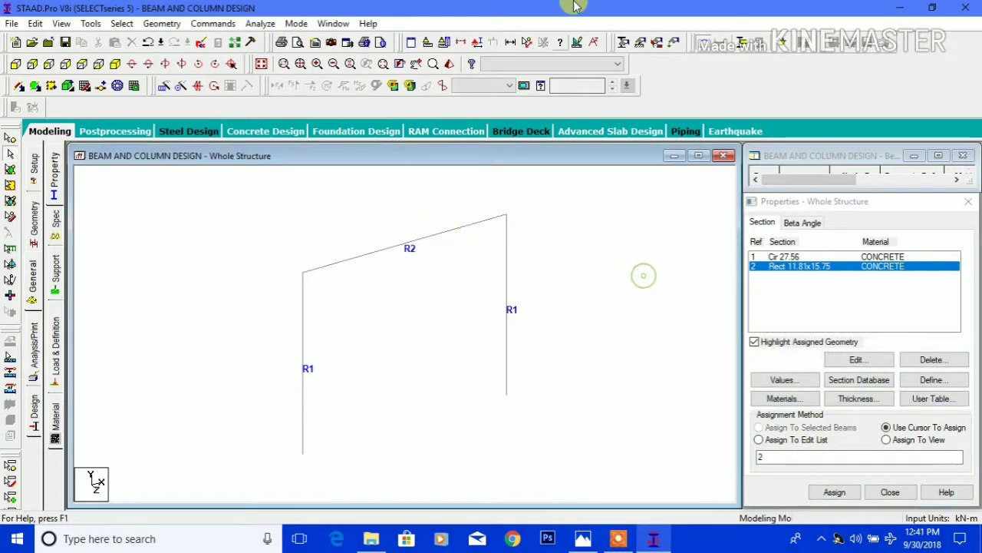
- Inspect the portal frame in the 3D rendered view from several angles and close that view
{"action": "left_click", "coordinate": [449, 63]}
{"action": "left_click_drag", "start_coordinate": [498, 314], "coordinate": [554, 309]}
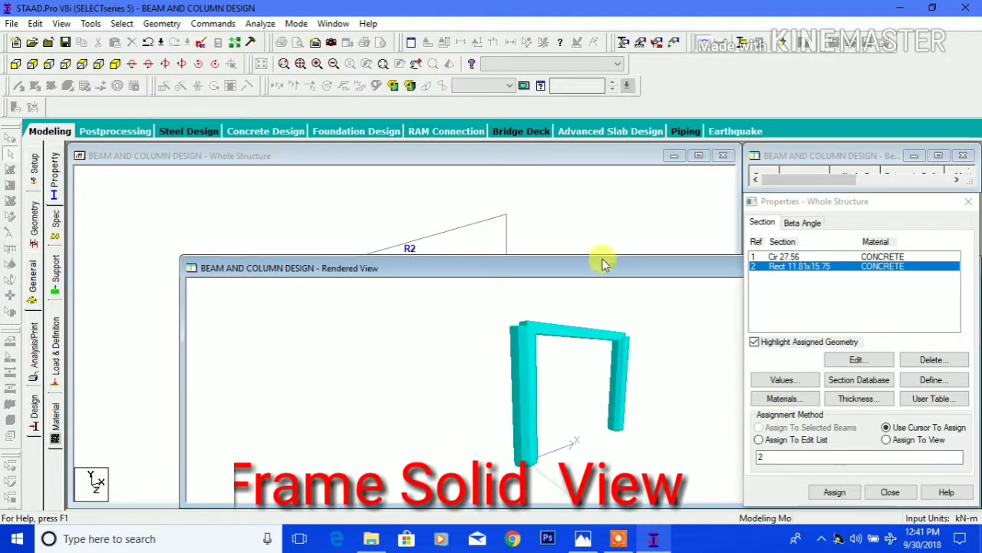
{"action": "left_click_drag", "start_coordinate": [605, 263], "coordinate": [400, 156]}
{"action": "left_click_drag", "start_coordinate": [416, 215], "coordinate": [219, 279]}
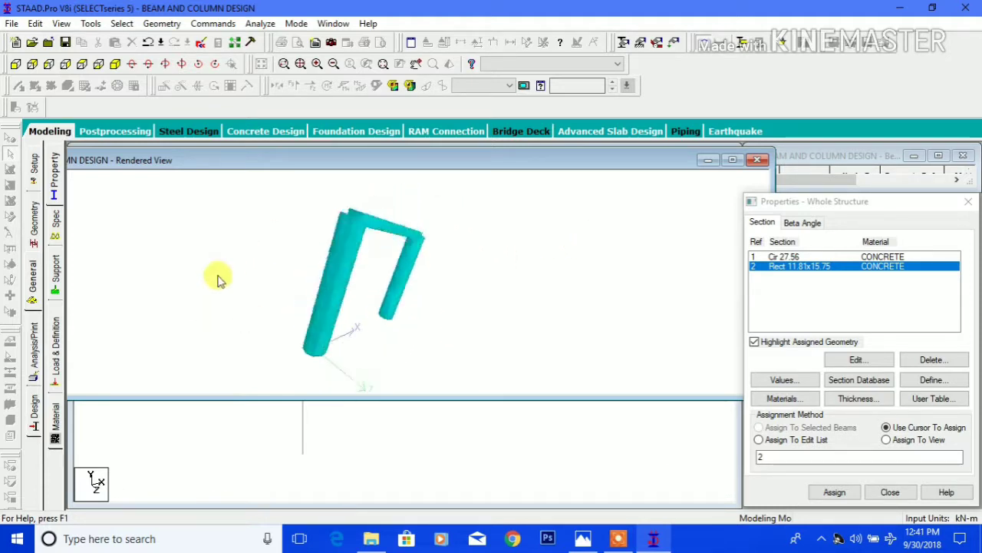
{"action": "left_click", "coordinate": [757, 159]}
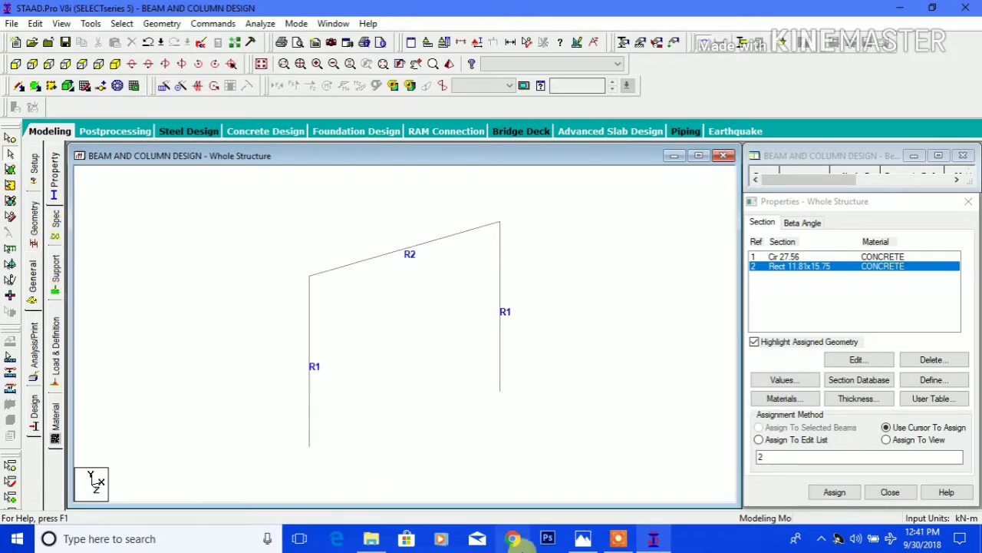
- Check the column bases in the Photos sketch and create a fixed support in STAAD.Pro
{"action": "left_click", "coordinate": [583, 538]}
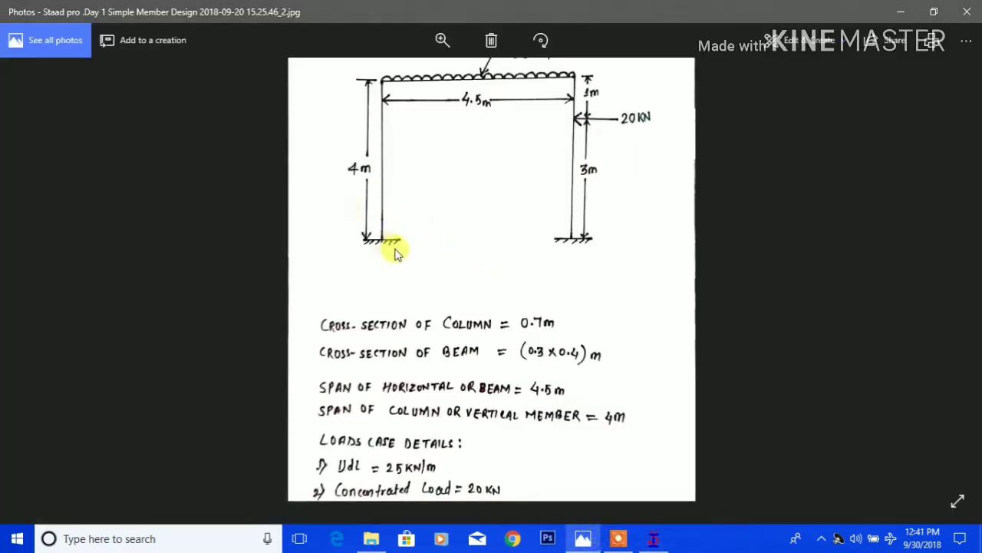
{"action": "left_click", "coordinate": [653, 538]}
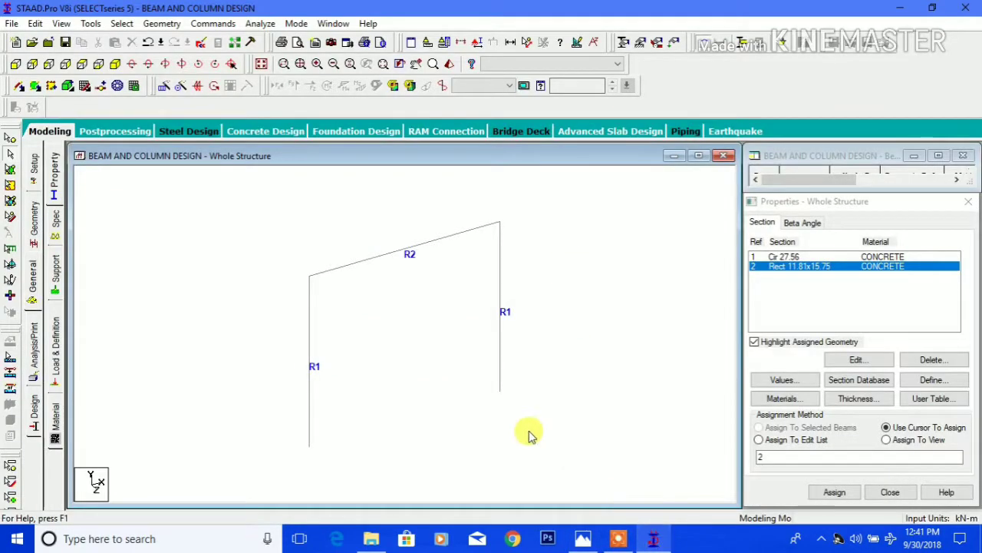
{"action": "left_click", "coordinate": [55, 271]}
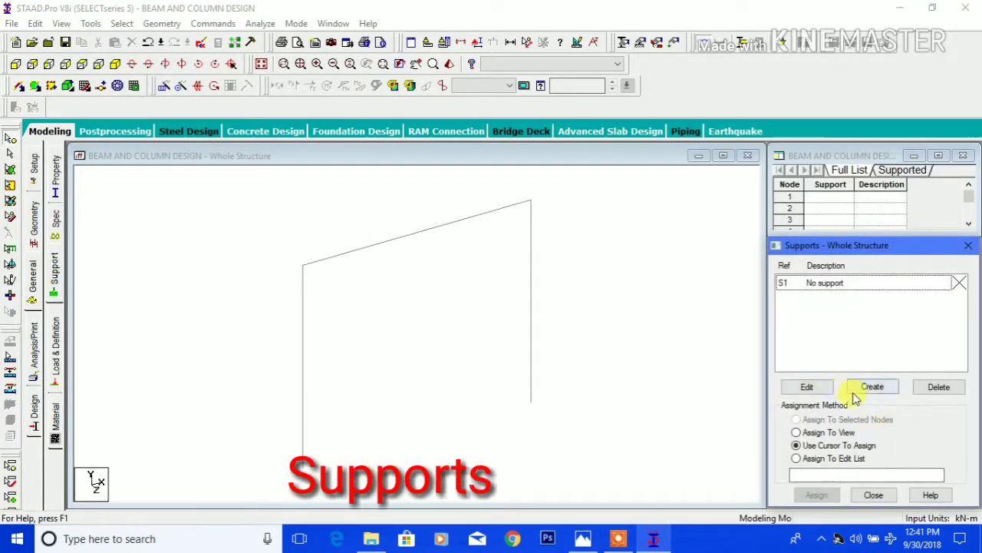
{"action": "left_click", "coordinate": [873, 388]}
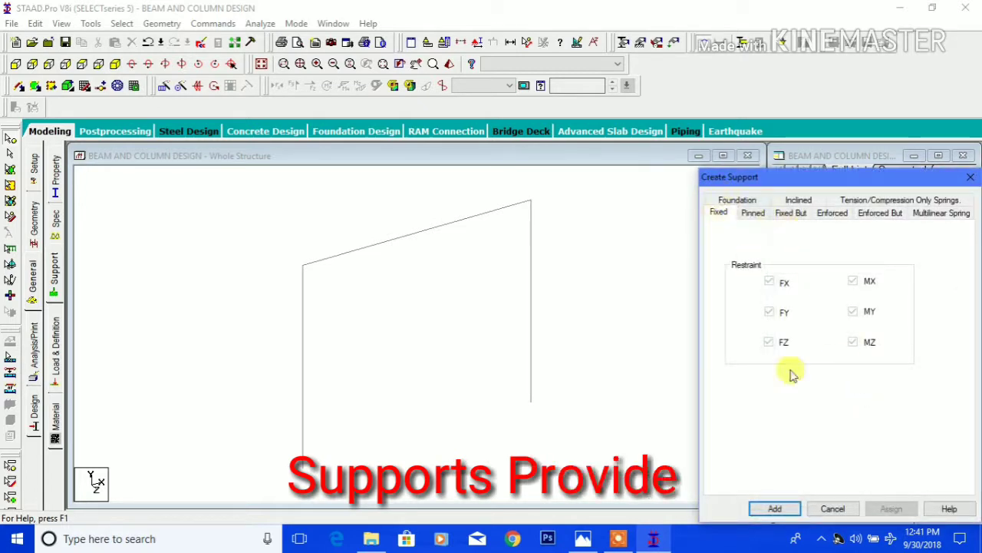
{"action": "left_click", "coordinate": [777, 508]}
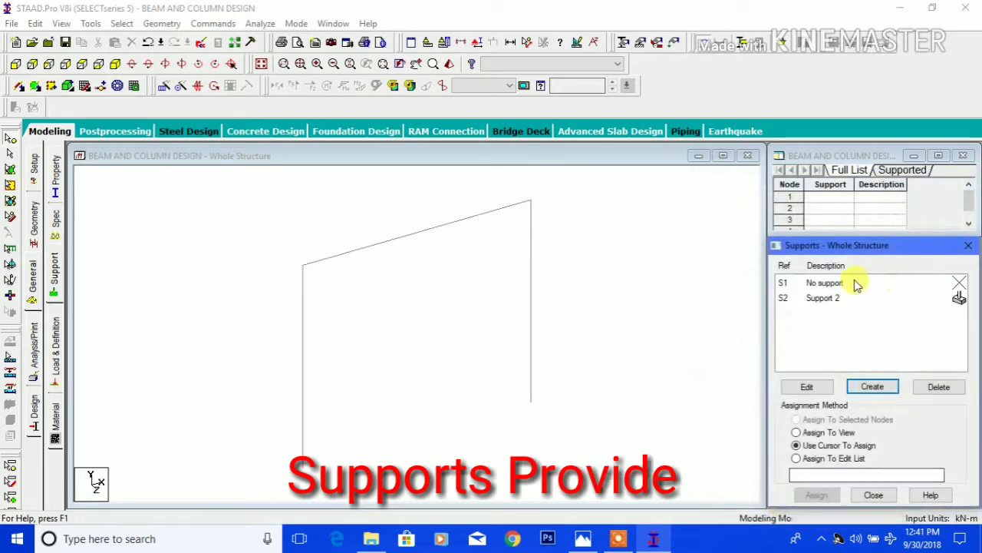
- Assign the fixed support to the base nodes of both columns
{"action": "left_click", "coordinate": [837, 297]}
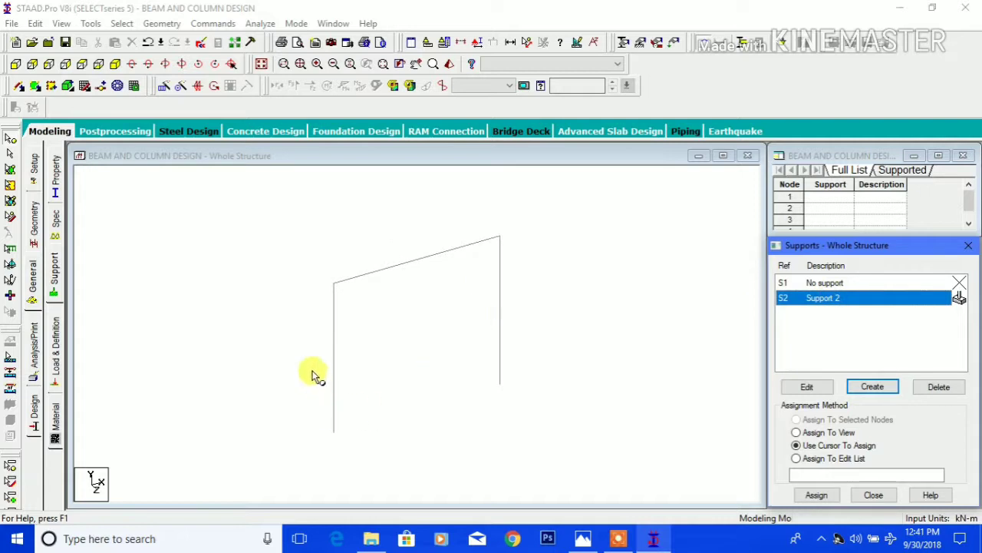
{"action": "left_click_drag", "start_coordinate": [310, 358], "coordinate": [618, 474]}
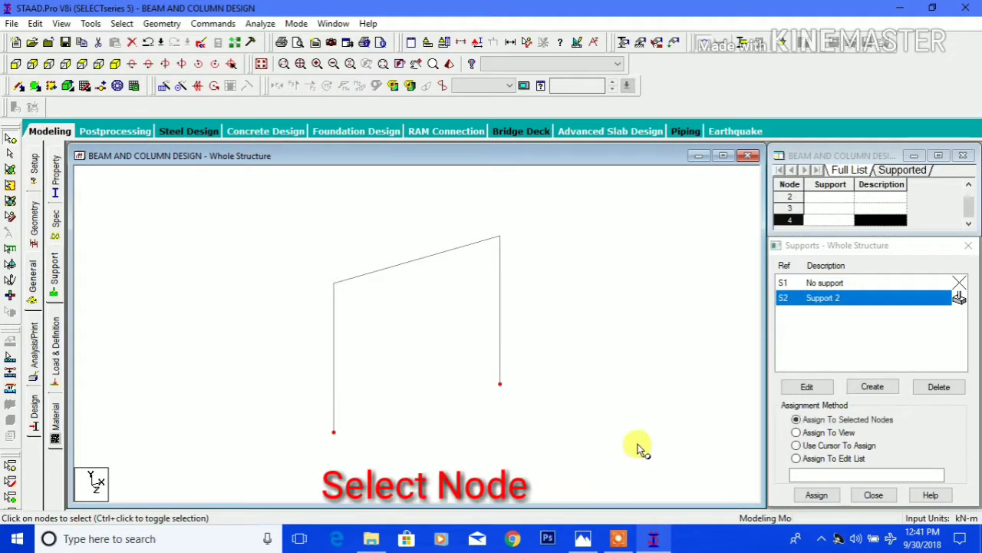
{"action": "left_click", "coordinate": [817, 495]}
{"action": "left_click", "coordinate": [899, 413]}
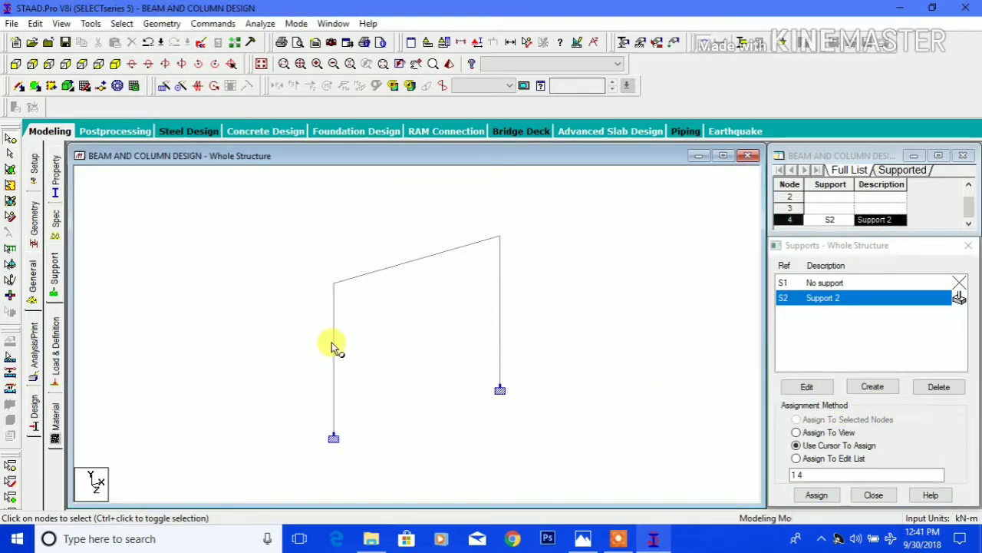
- Open the load definitions, examine the load types, magnitudes and positions in the Photos sketch, and return to STAAD.Pro
{"action": "left_click", "coordinate": [56, 345]}
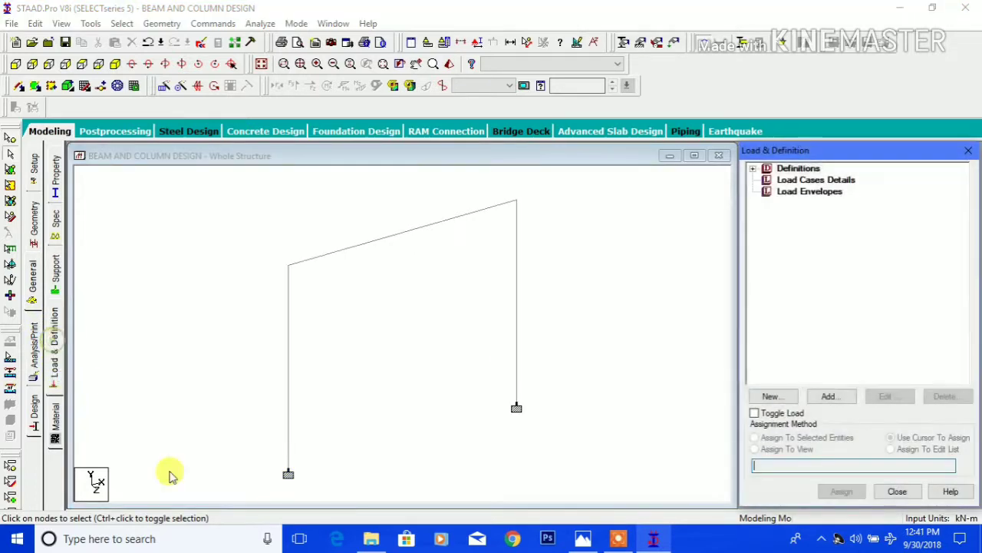
{"action": "left_click", "coordinate": [582, 538]}
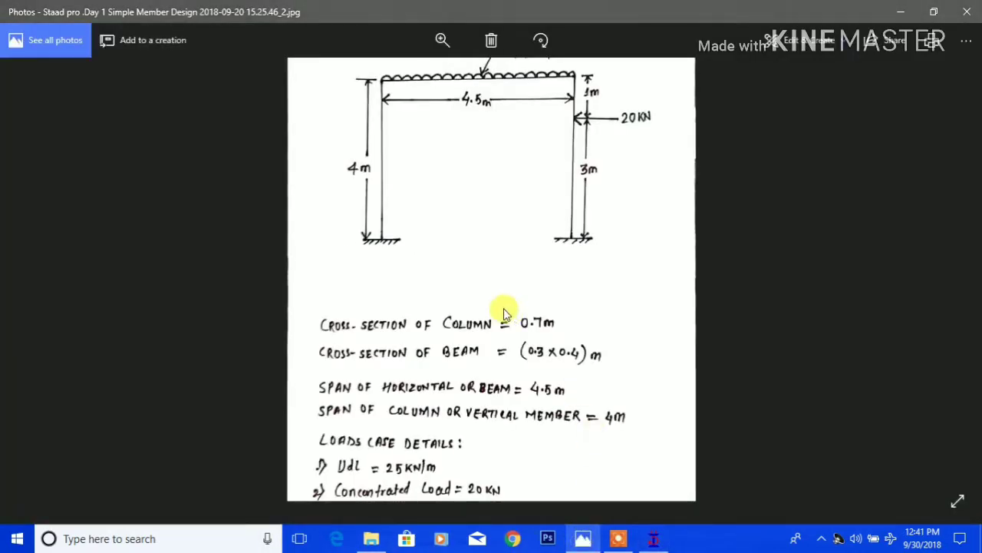
{"action": "scroll", "coordinate": [445, 307], "scroll_direction": "up", "scroll_amount": 1}
{"action": "scroll", "coordinate": [417, 384], "scroll_direction": "down", "scroll_amount": 3}
{"action": "scroll", "coordinate": [417, 428], "scroll_direction": "up", "scroll_amount": 2}
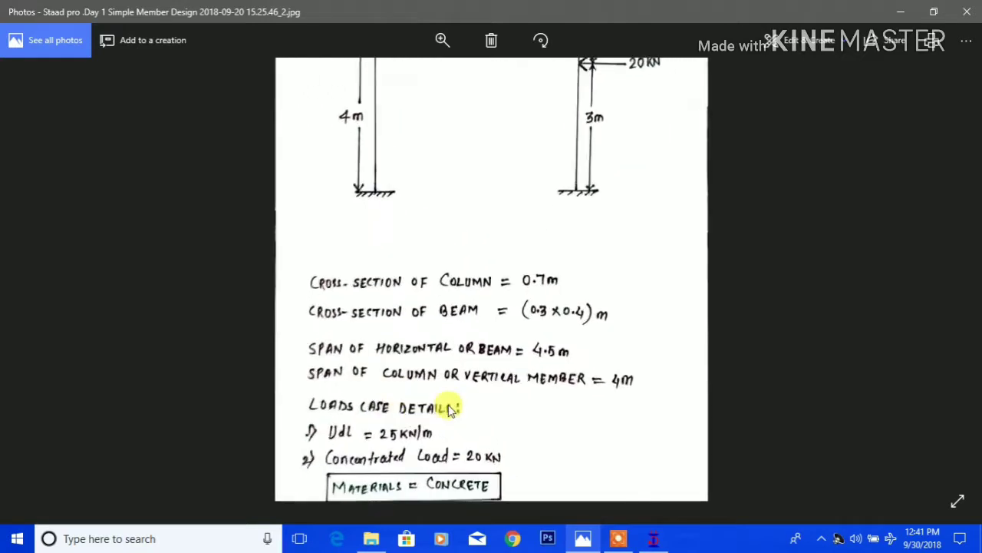
{"action": "scroll", "coordinate": [356, 383], "scroll_direction": "down", "scroll_amount": 1}
{"action": "scroll", "coordinate": [342, 438], "scroll_direction": "up", "scroll_amount": 2}
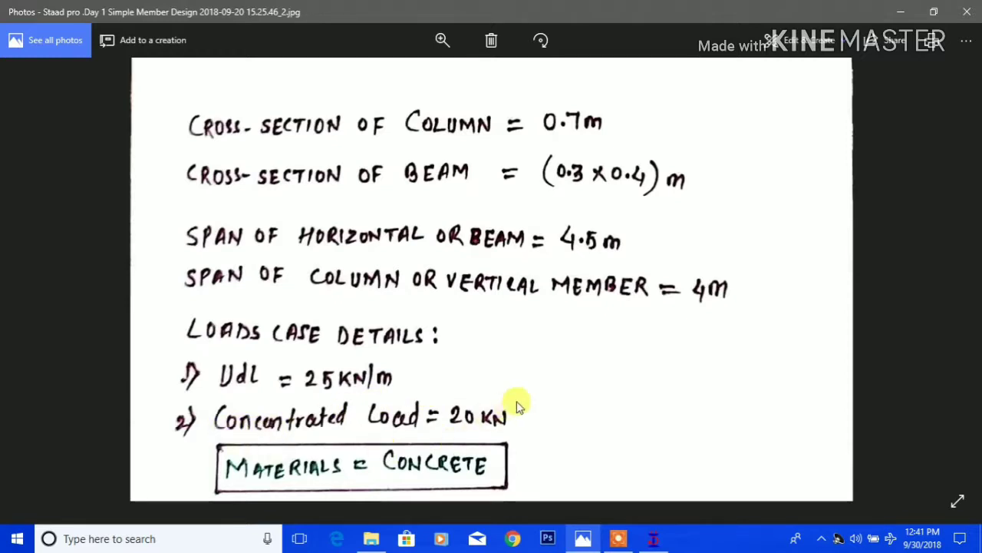
{"action": "scroll", "coordinate": [515, 406], "scroll_direction": "down", "scroll_amount": 2}
{"action": "scroll", "coordinate": [465, 96], "scroll_direction": "up", "scroll_amount": 2}
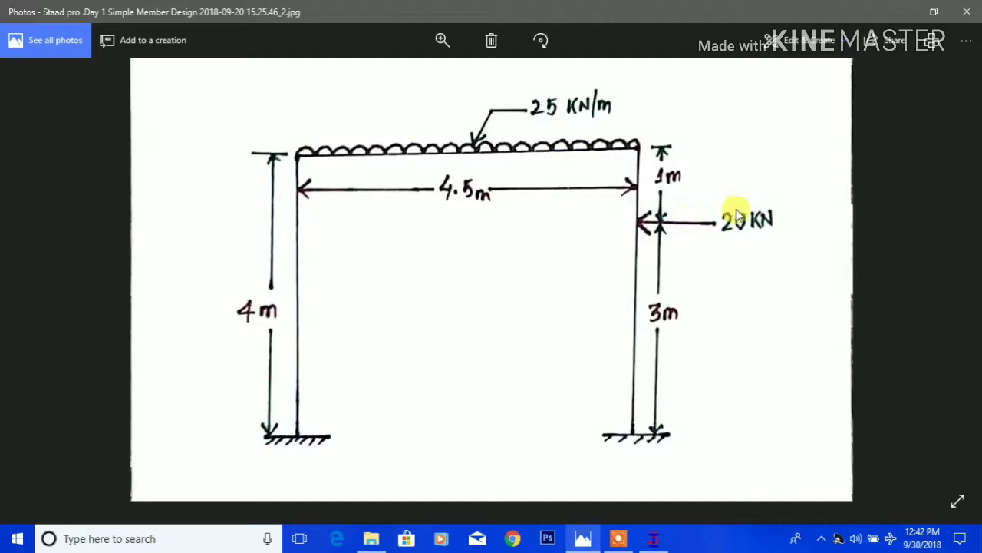
{"action": "scroll", "coordinate": [649, 230], "scroll_direction": "down", "scroll_amount": 2, "text": "ctrl"}
{"action": "scroll", "coordinate": [649, 230], "scroll_direction": "up", "scroll_amount": 1, "text": "ctrl"}
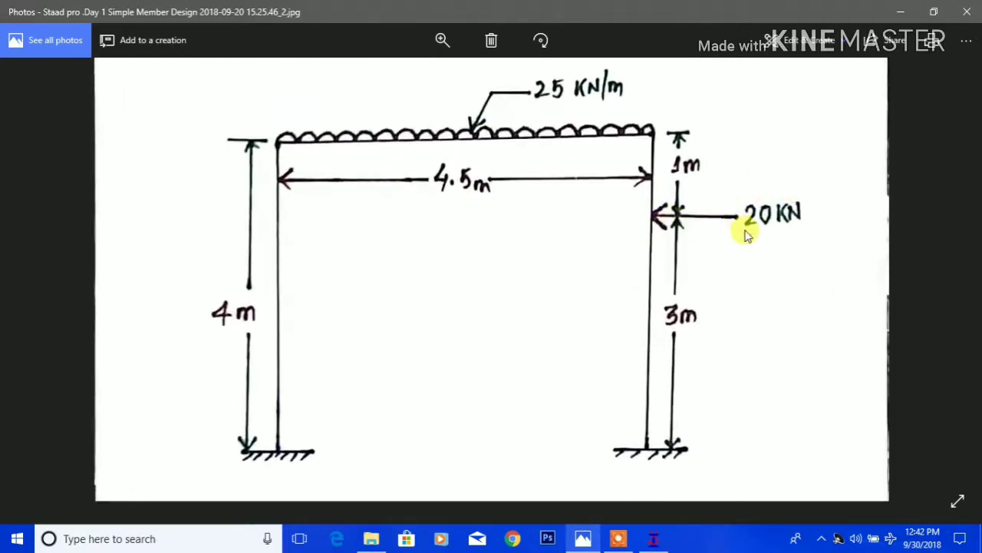
{"action": "left_click", "coordinate": [655, 540]}
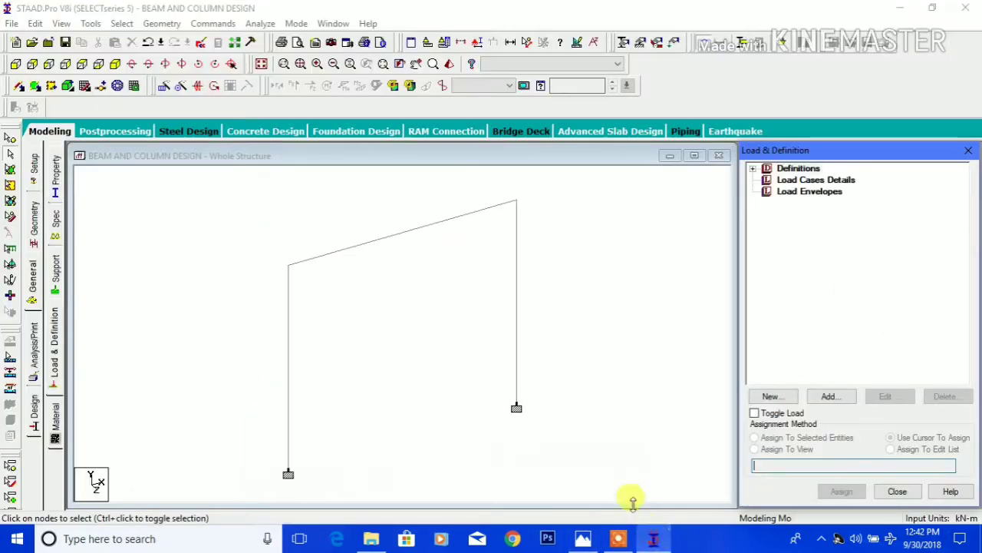
- Add primary load case 1 with loading type Dead and the title DL
{"action": "left_click", "coordinate": [805, 181]}
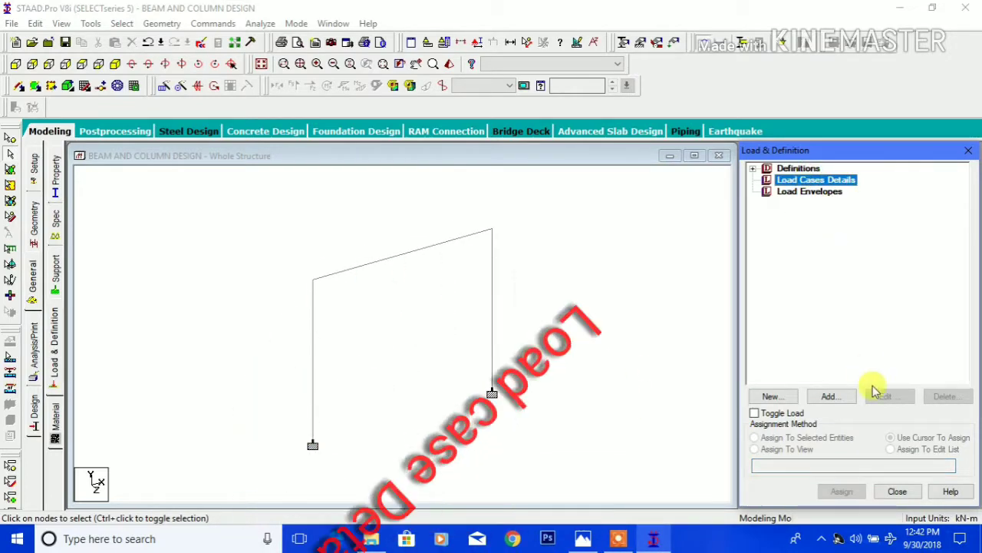
{"action": "left_click", "coordinate": [832, 396]}
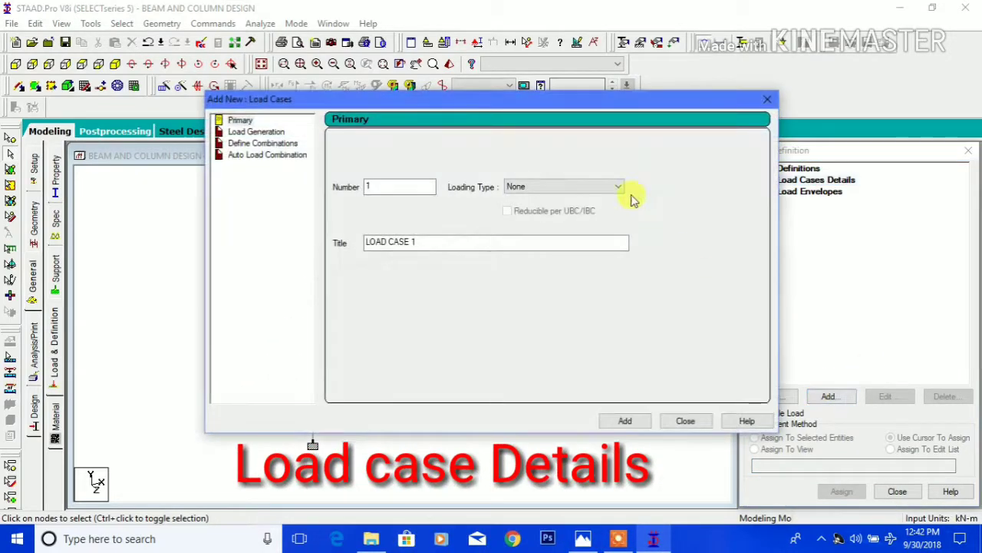
{"action": "left_click", "coordinate": [597, 190]}
{"action": "left_click", "coordinate": [589, 201]}
{"action": "left_click_drag", "start_coordinate": [470, 243], "coordinate": [284, 246]}
{"action": "type", "text": "D"}
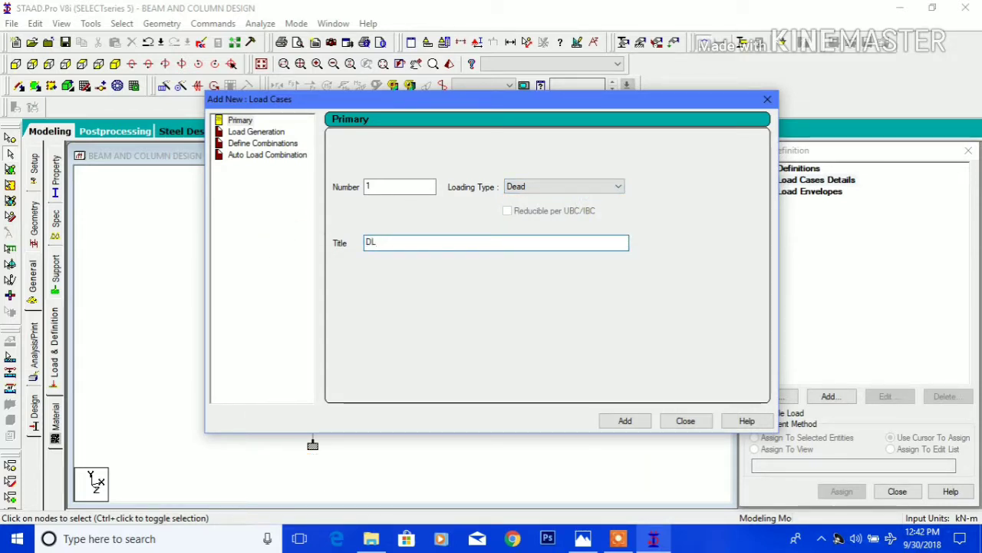
{"action": "type", "text": "L"}
{"action": "left_click", "coordinate": [625, 420]}
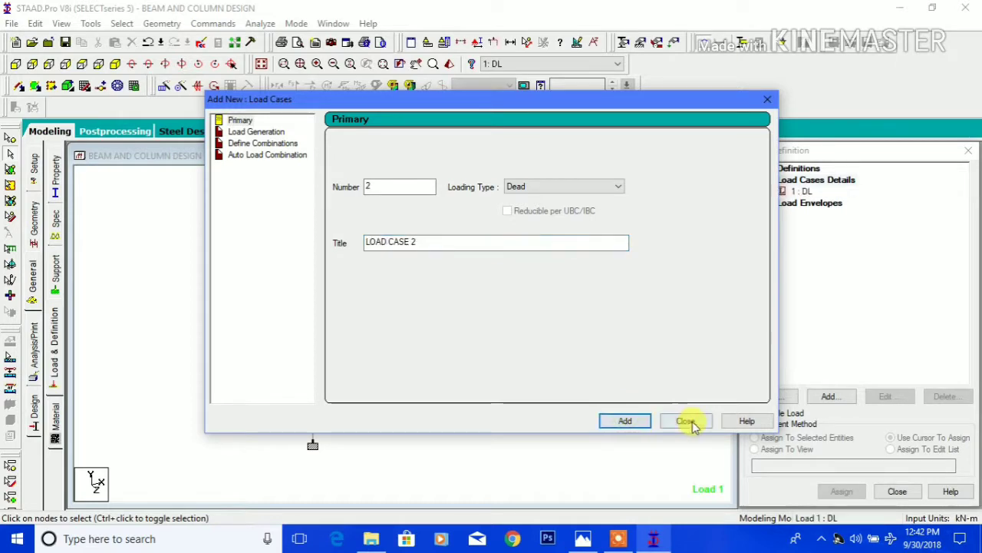
{"action": "left_click", "coordinate": [686, 421]}
- Add a selfweight load in the Y direction with factor -1 to the DL load case
{"action": "left_click", "coordinate": [801, 191]}
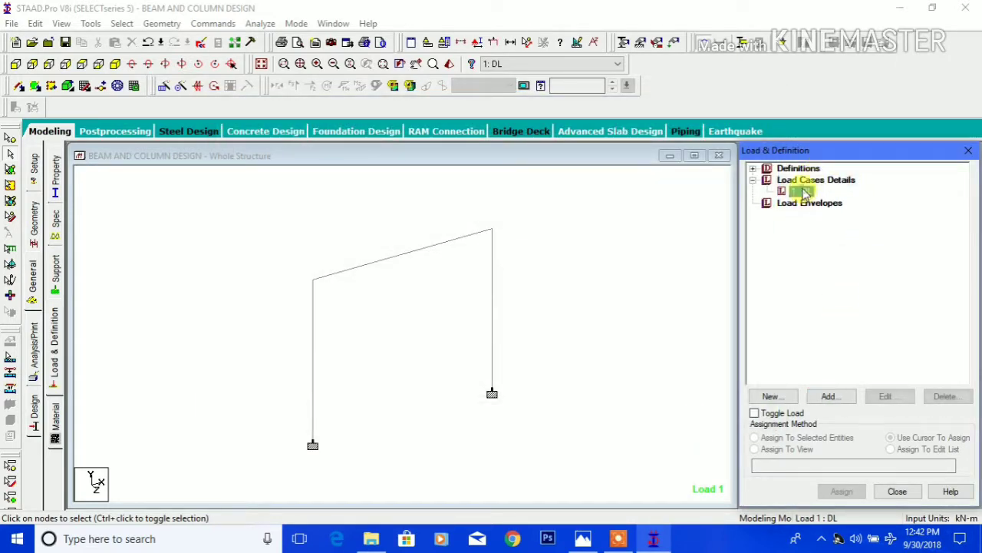
{"action": "left_click", "coordinate": [828, 396]}
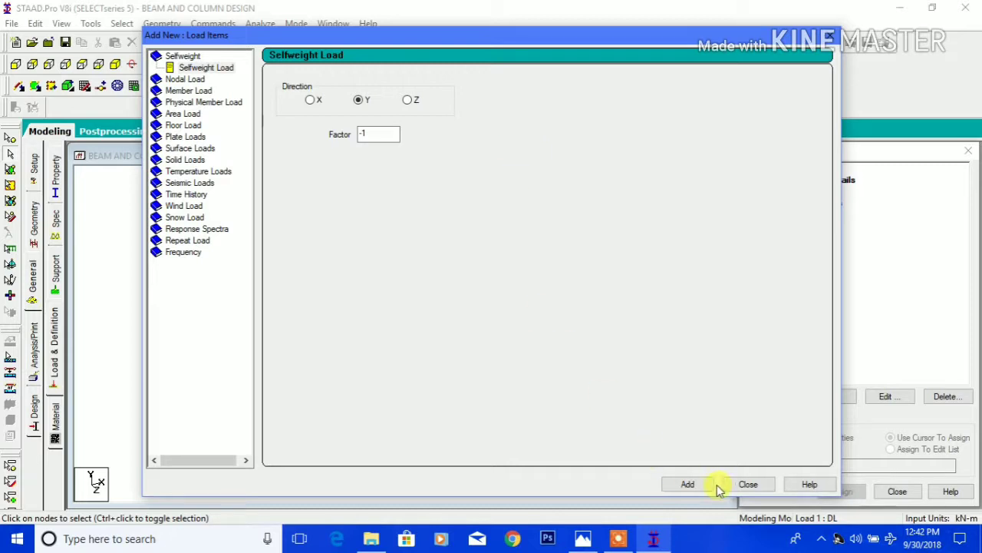
{"action": "left_click", "coordinate": [688, 484]}
{"action": "left_click", "coordinate": [747, 485]}
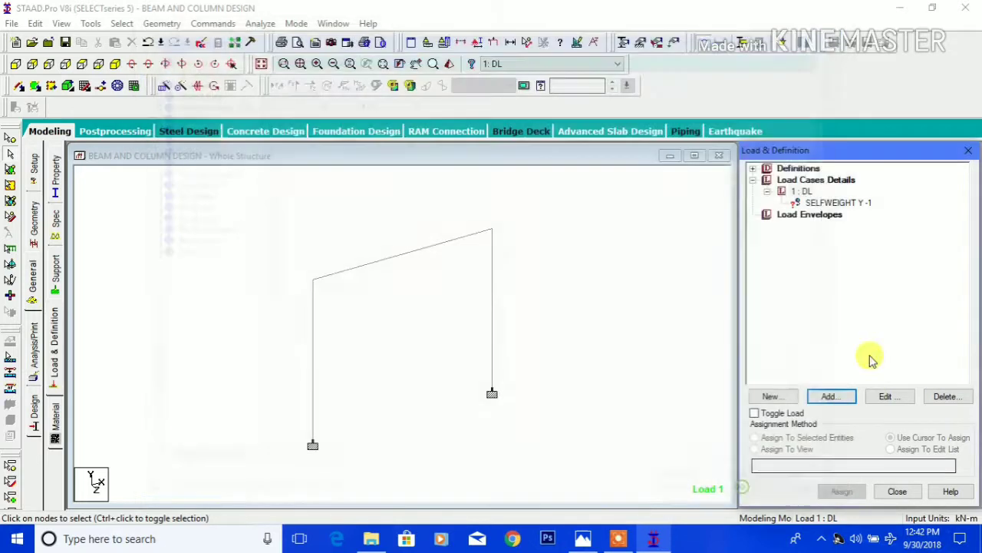
- Assign the selfweight load to all members of the frame using the Assign To View method
{"action": "left_click", "coordinate": [837, 203]}
{"action": "left_click", "coordinate": [807, 450]}
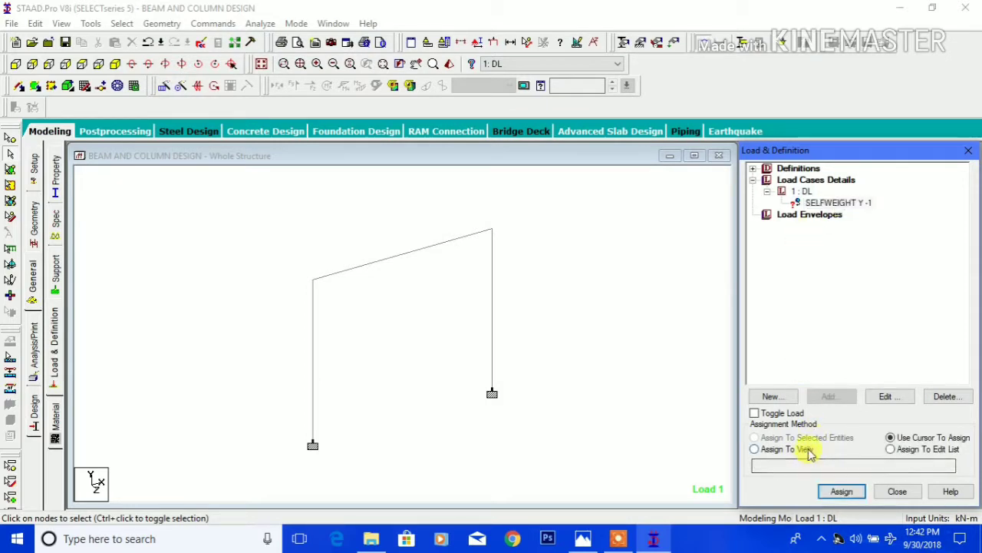
{"action": "left_click", "coordinate": [844, 494]}
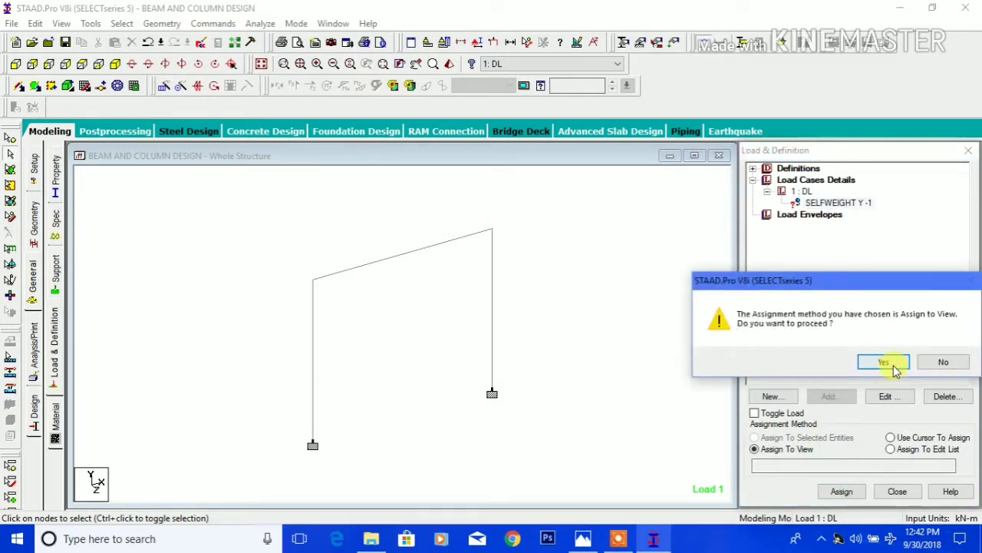
{"action": "left_click", "coordinate": [884, 363]}
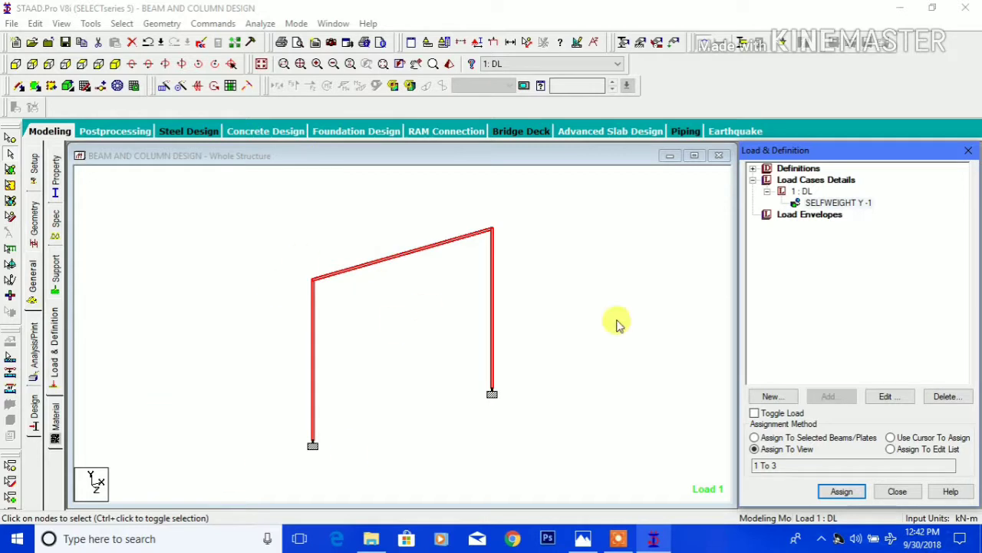
- Add a uniform member force of -25 kN/m in GY to the DL load case, with d1 0, d2 4.5 m and d3 0.2 m
{"action": "left_click", "coordinate": [800, 191]}
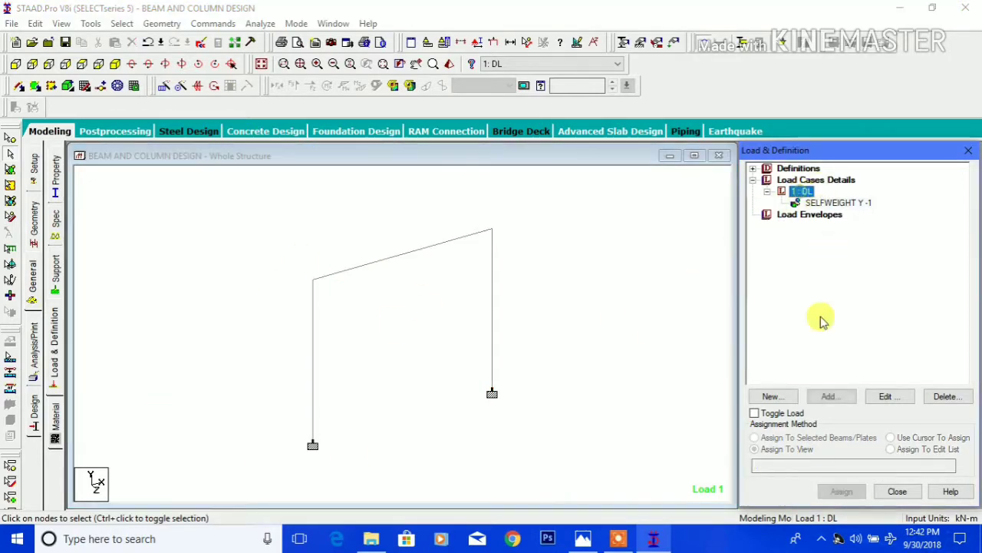
{"action": "left_click", "coordinate": [829, 396]}
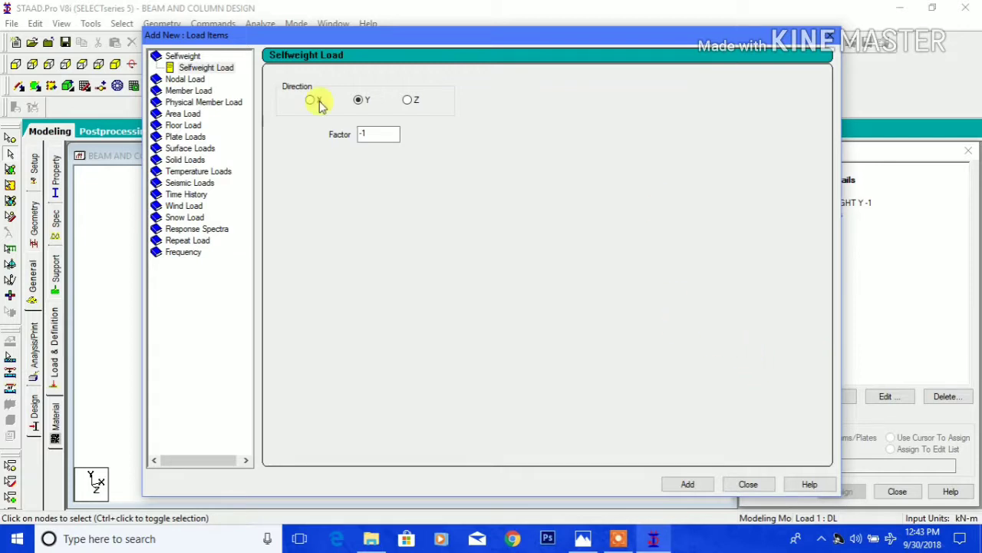
{"action": "left_click", "coordinate": [188, 91]}
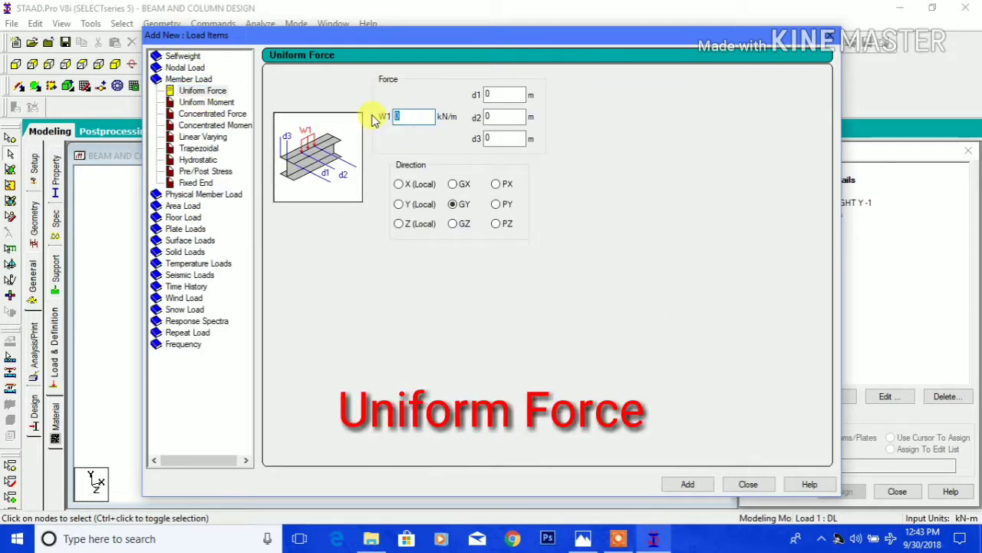
{"action": "type", "text": "-25"}
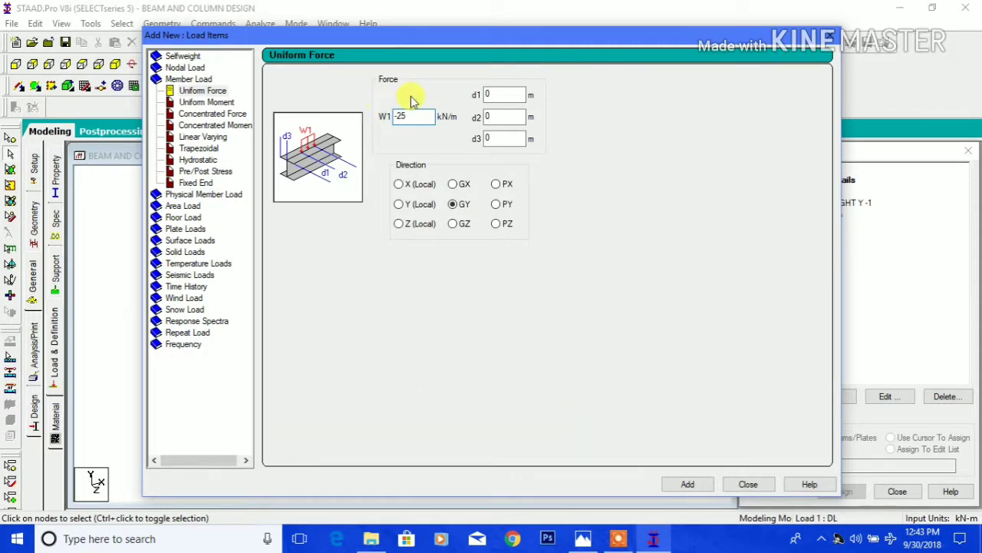
{"action": "left_click", "coordinate": [497, 115]}
{"action": "left_click", "coordinate": [508, 115]}
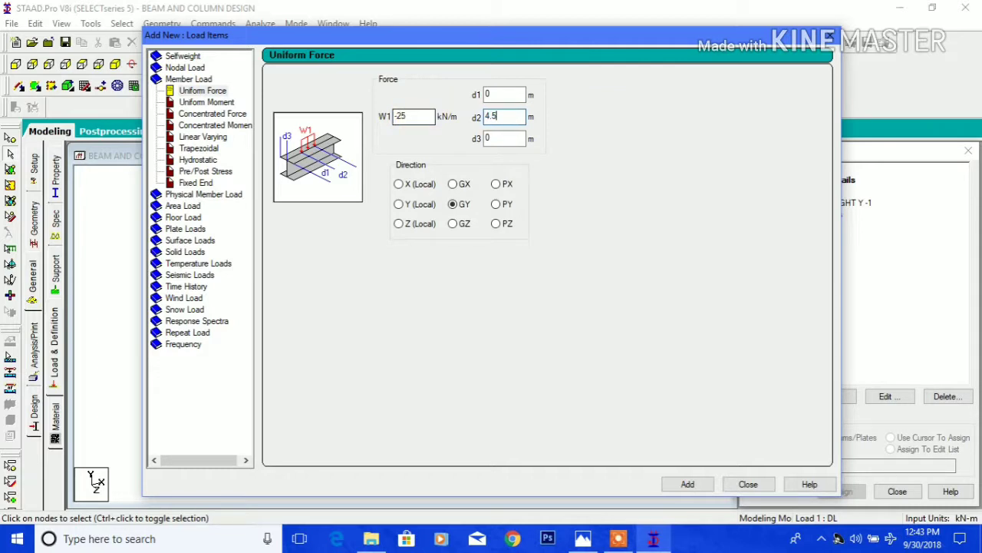
{"action": "left_click", "coordinate": [507, 139]}
{"action": "type", "text": "0.2"}
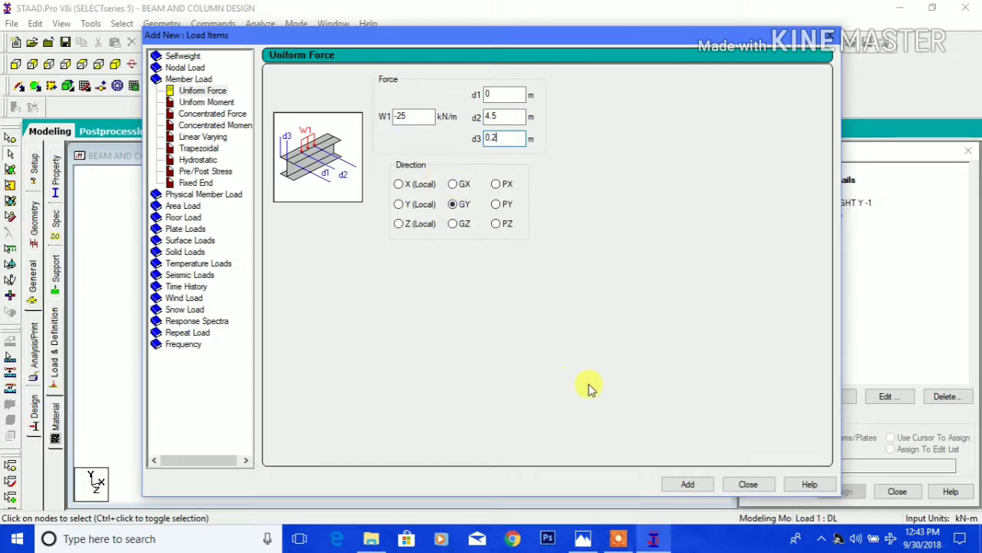
{"action": "left_click", "coordinate": [690, 484]}
{"action": "left_click", "coordinate": [749, 483]}
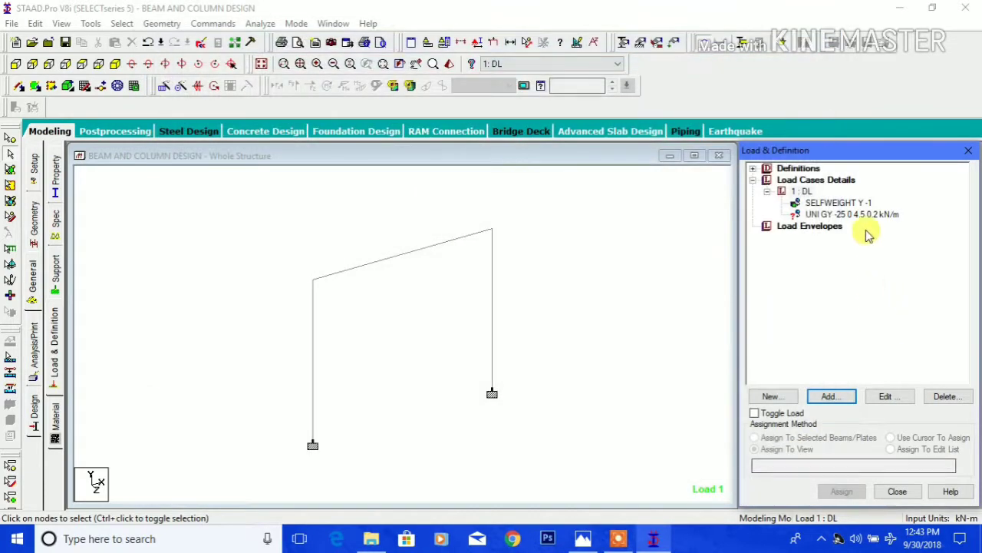
- Assign the uniform force to the frame's top beam using the Assign To Selected Beams method
{"action": "left_click", "coordinate": [858, 216]}
{"action": "left_click", "coordinate": [317, 218]}
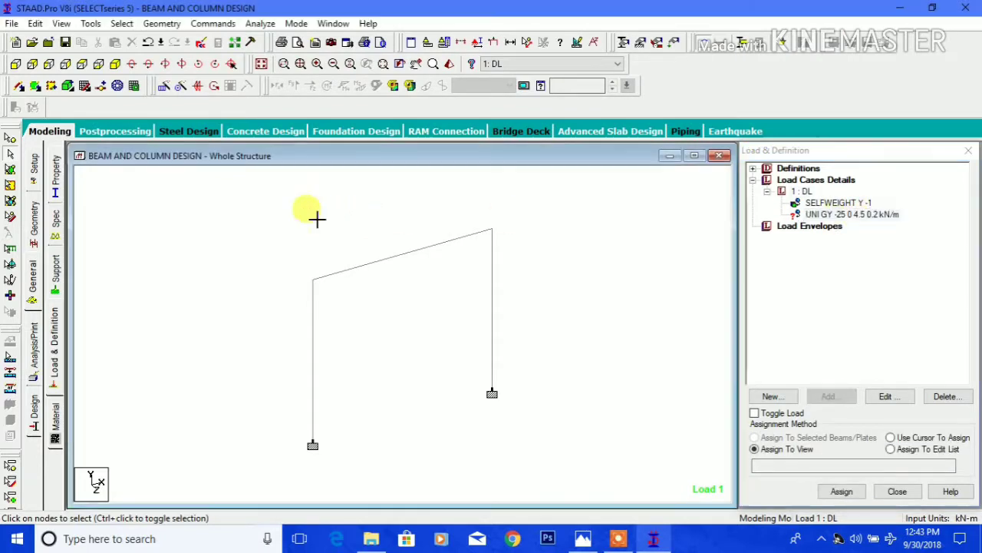
{"action": "left_click_drag", "start_coordinate": [317, 219], "coordinate": [455, 353]}
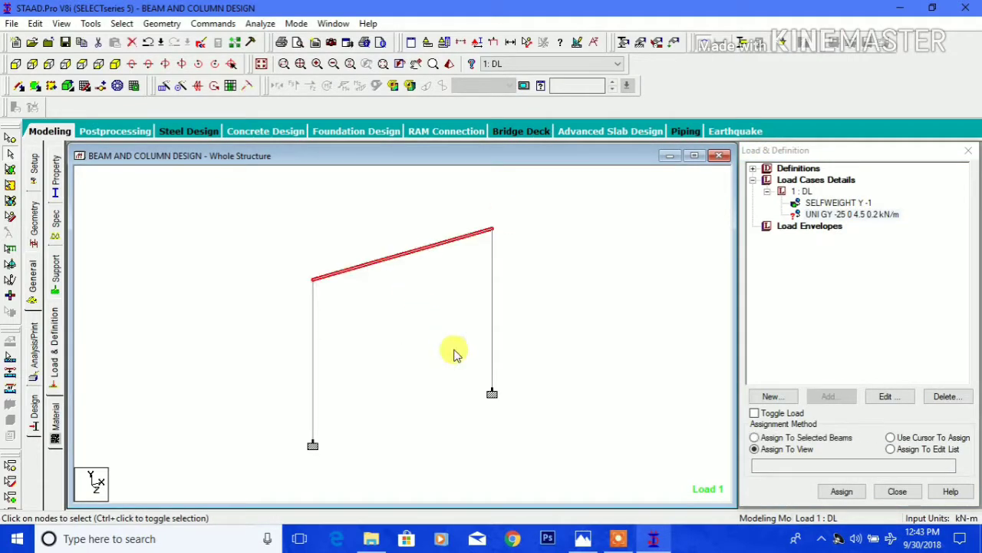
{"action": "left_click", "coordinate": [798, 438]}
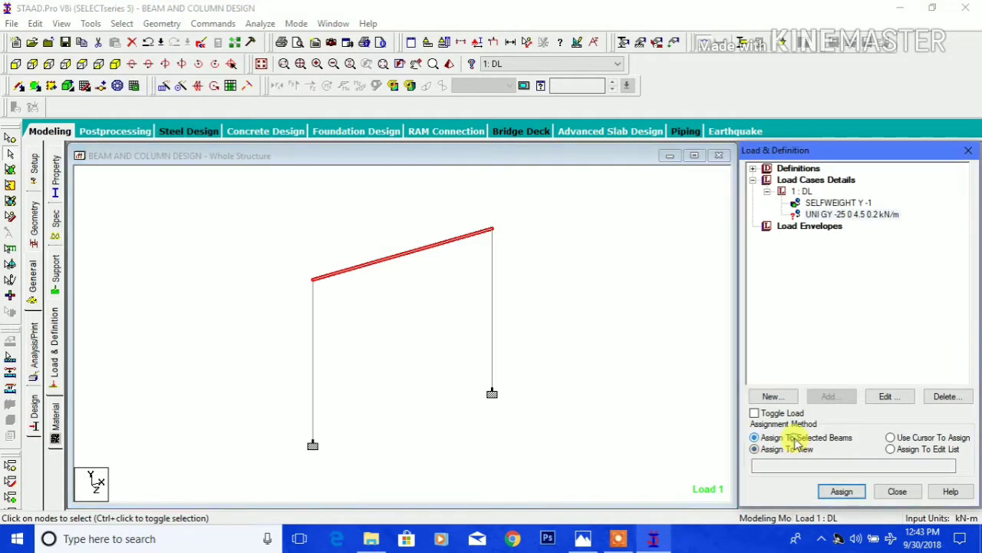
{"action": "left_click", "coordinate": [842, 491]}
{"action": "left_click", "coordinate": [884, 367]}
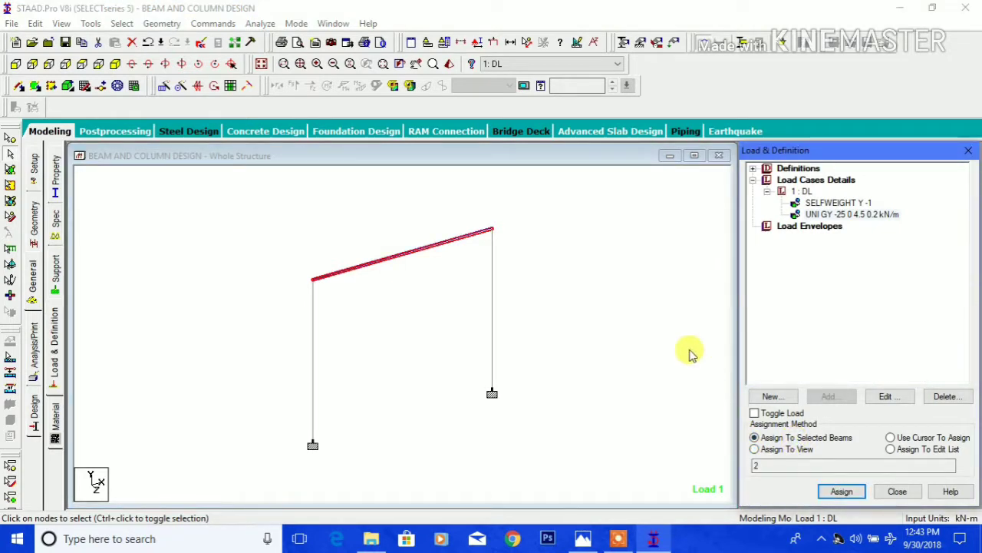
{"action": "left_click", "coordinate": [844, 214]}
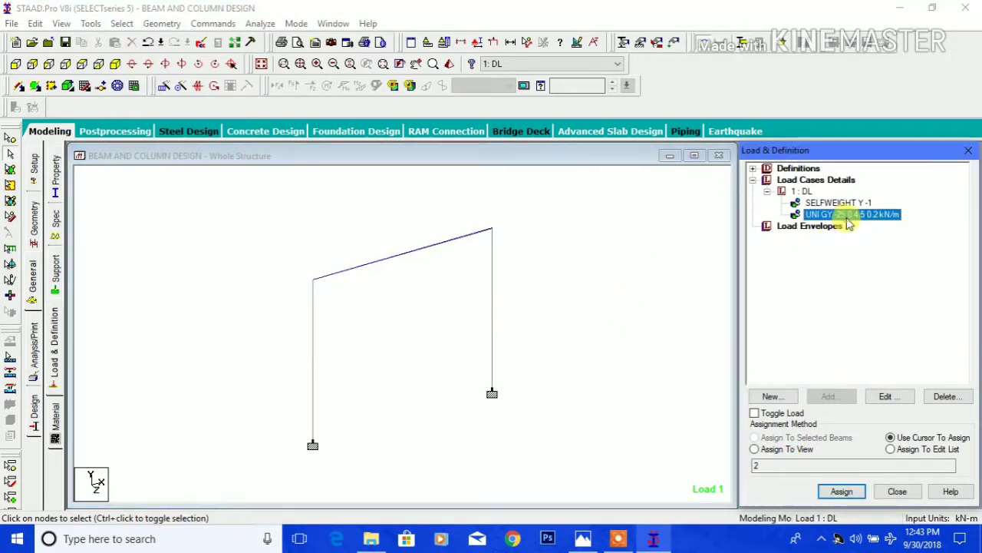
- Add a concentrated member force of -20 kN in GX with d2 1 m to the DL load case, accepting the auto save
{"action": "left_click", "coordinate": [802, 192]}
{"action": "left_click", "coordinate": [828, 396]}
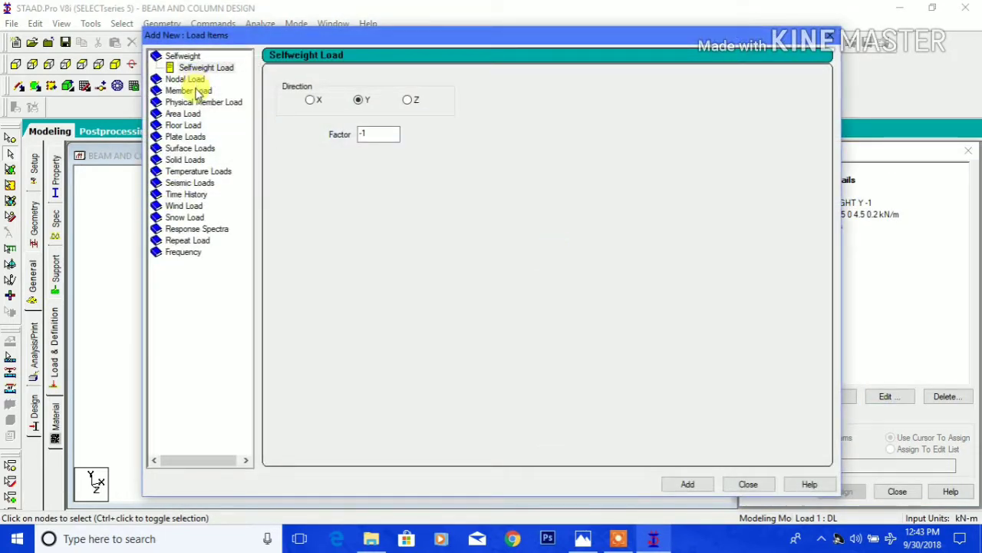
{"action": "left_click", "coordinate": [196, 90]}
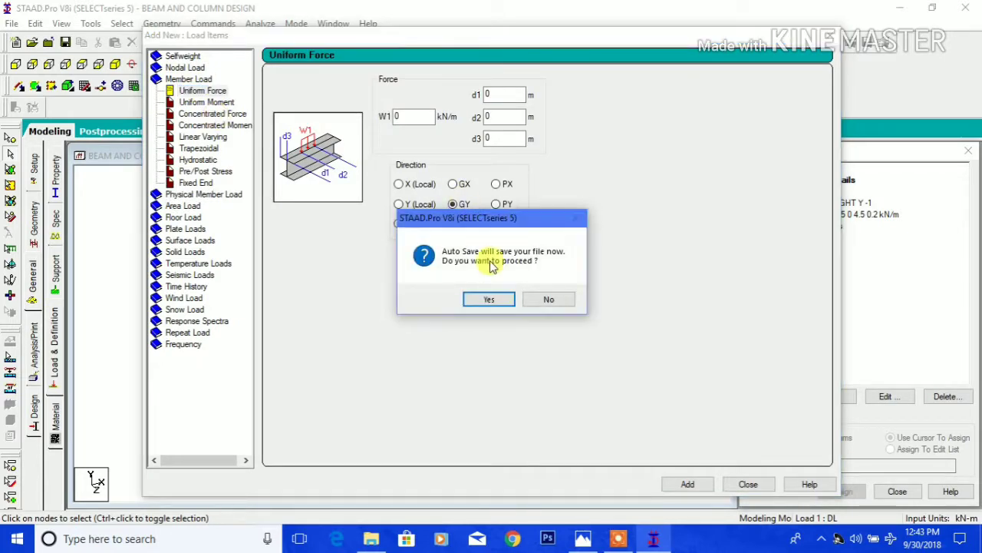
{"action": "left_click", "coordinate": [489, 300]}
{"action": "left_click", "coordinate": [401, 289]}
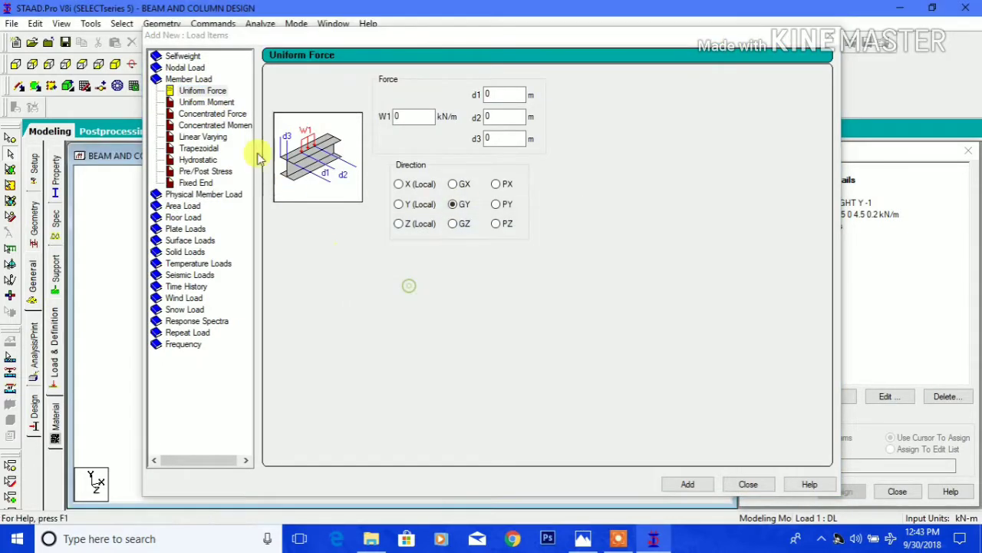
{"action": "left_click", "coordinate": [229, 115]}
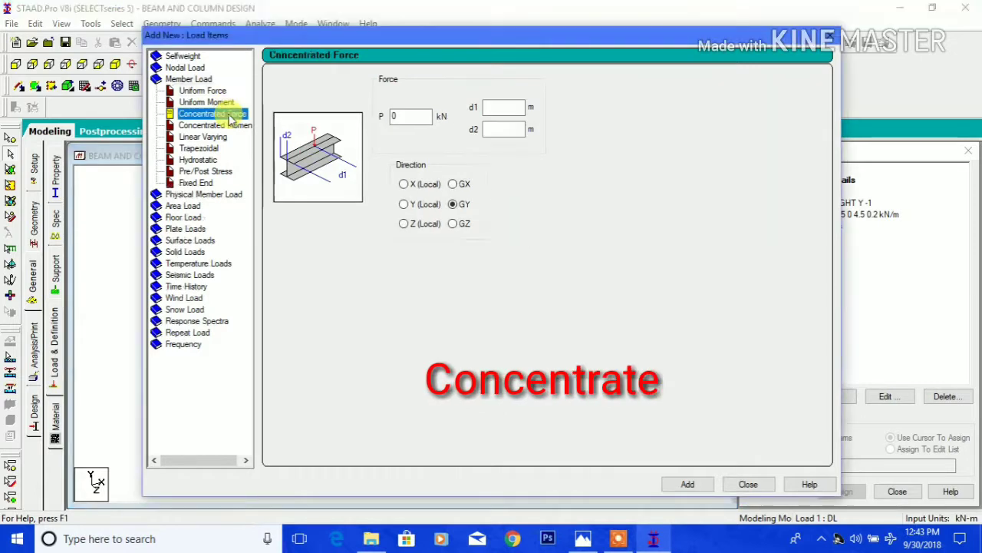
{"action": "left_click", "coordinate": [408, 116]}
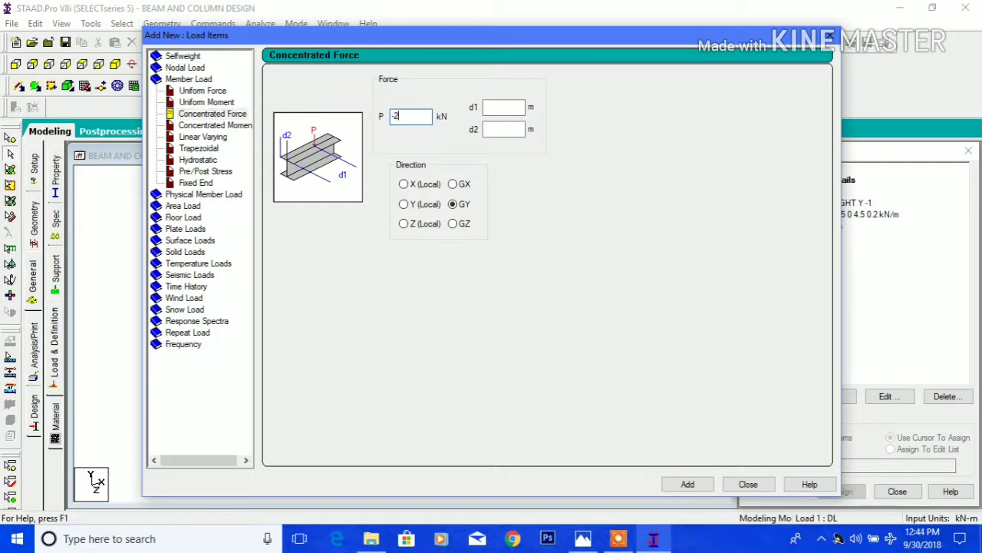
{"action": "left_click", "coordinate": [497, 130]}
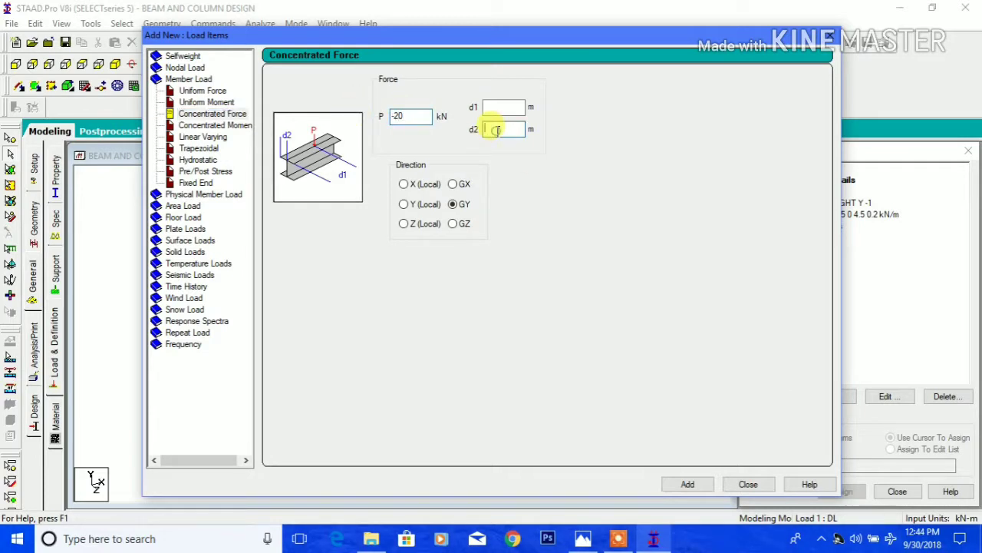
{"action": "type", "text": "1"}
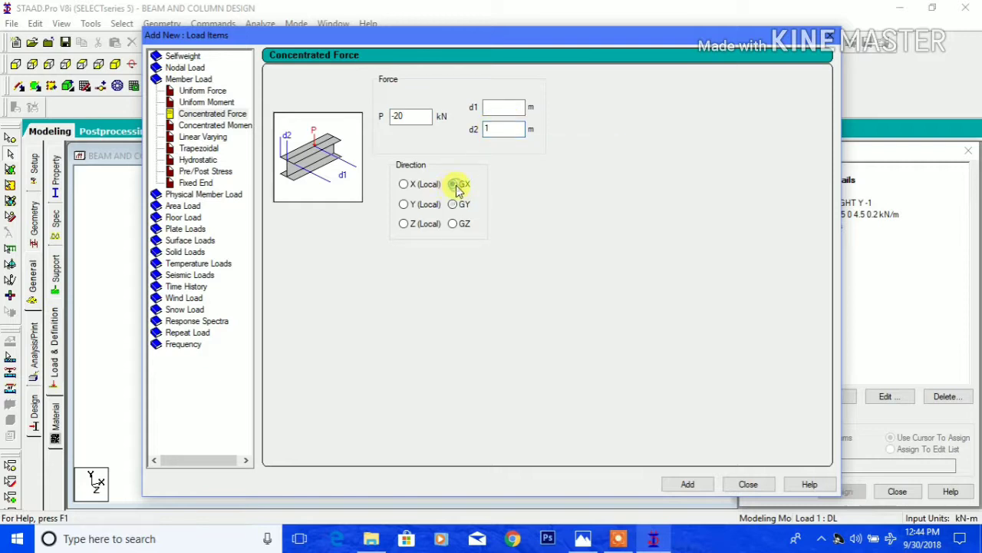
{"action": "left_click", "coordinate": [689, 483]}
{"action": "left_click", "coordinate": [747, 485]}
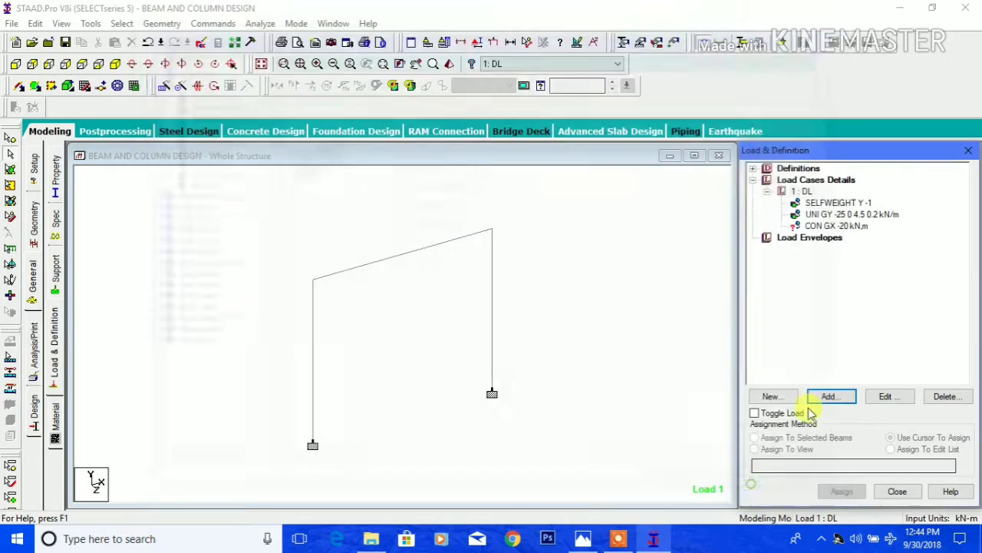
- Assign the concentrated force to the frame's right-hand column using the Assign To Selected Beams method
{"action": "left_click", "coordinate": [827, 226]}
{"action": "left_click_drag", "start_coordinate": [456, 268], "coordinate": [596, 379]}
{"action": "left_click", "coordinate": [834, 435]}
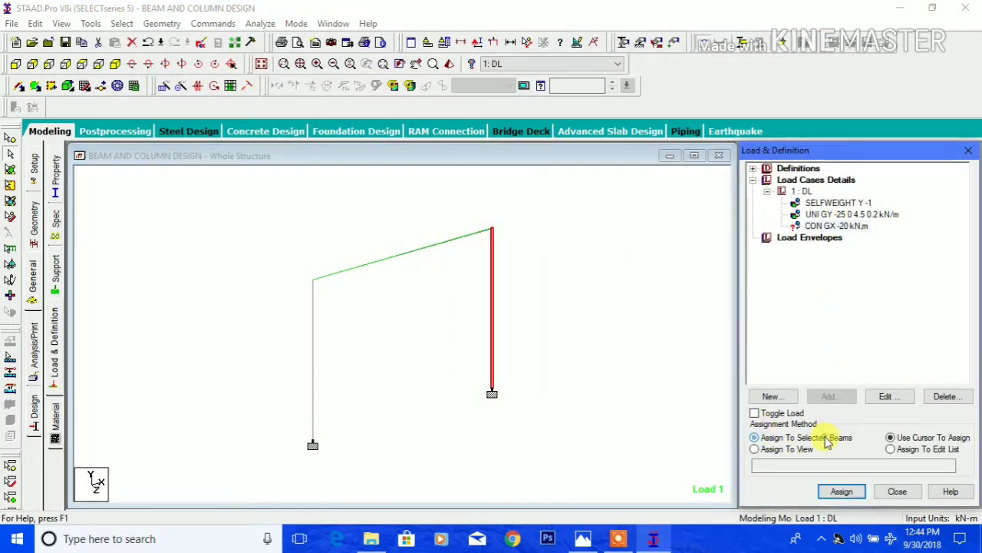
{"action": "left_click", "coordinate": [842, 491]}
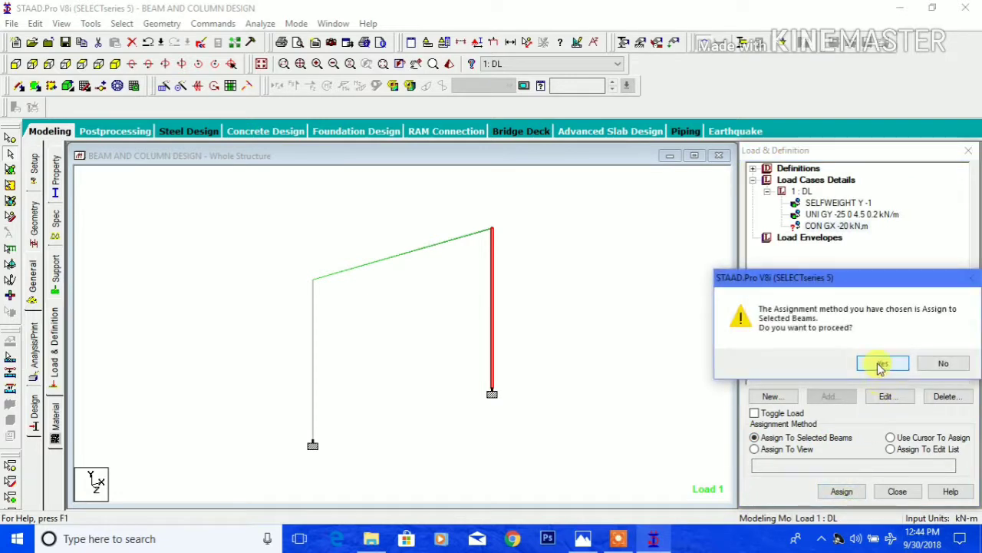
{"action": "left_click", "coordinate": [883, 363]}
{"action": "scroll", "coordinate": [520, 307], "scroll_direction": "up", "scroll_amount": 5}
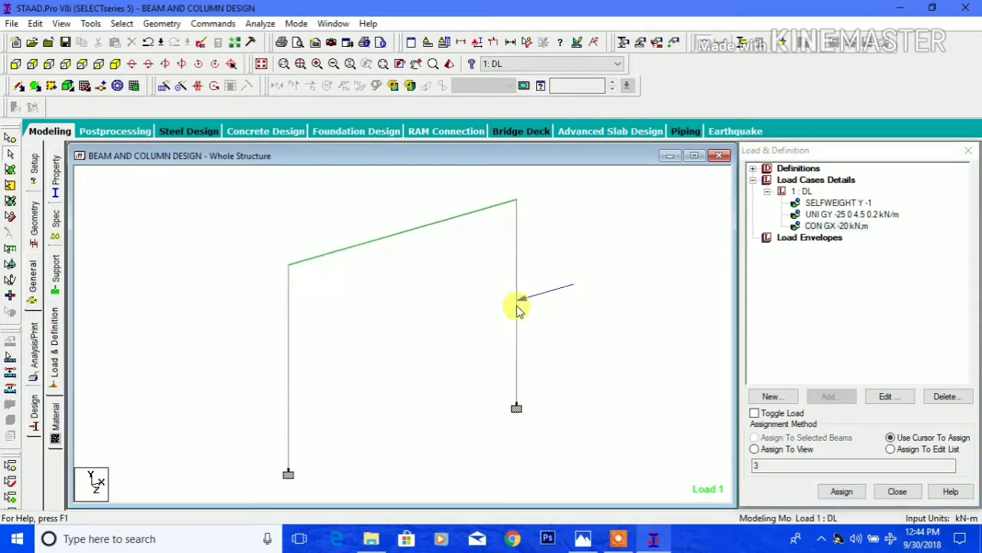
{"action": "scroll", "coordinate": [572, 306], "scroll_direction": "down", "scroll_amount": 3}
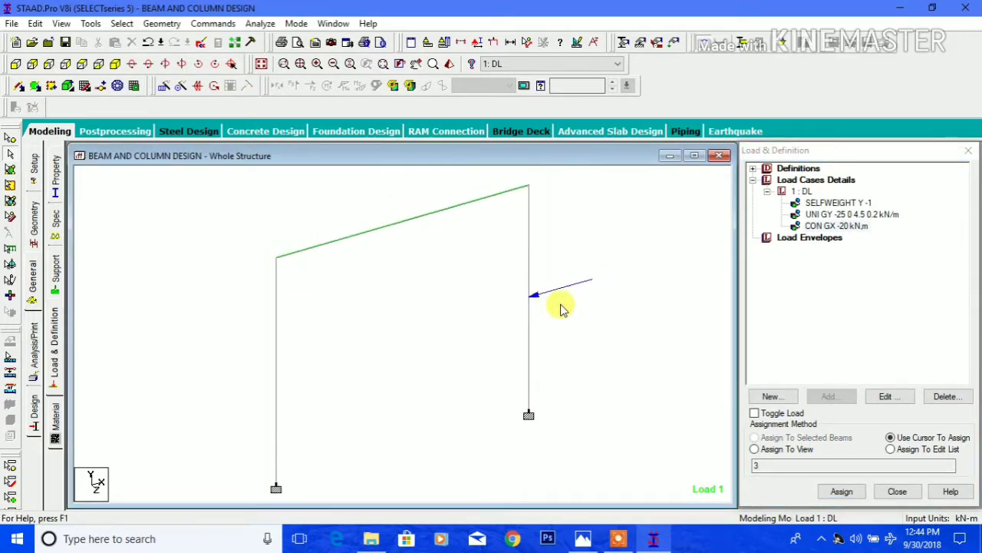
{"action": "left_click", "coordinate": [853, 225]}
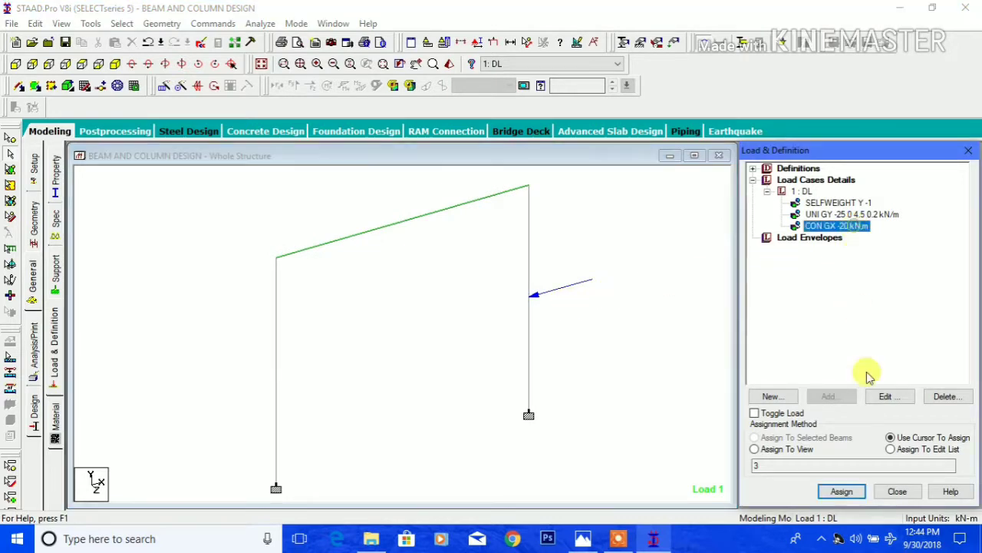
{"action": "left_click", "coordinate": [885, 396]}
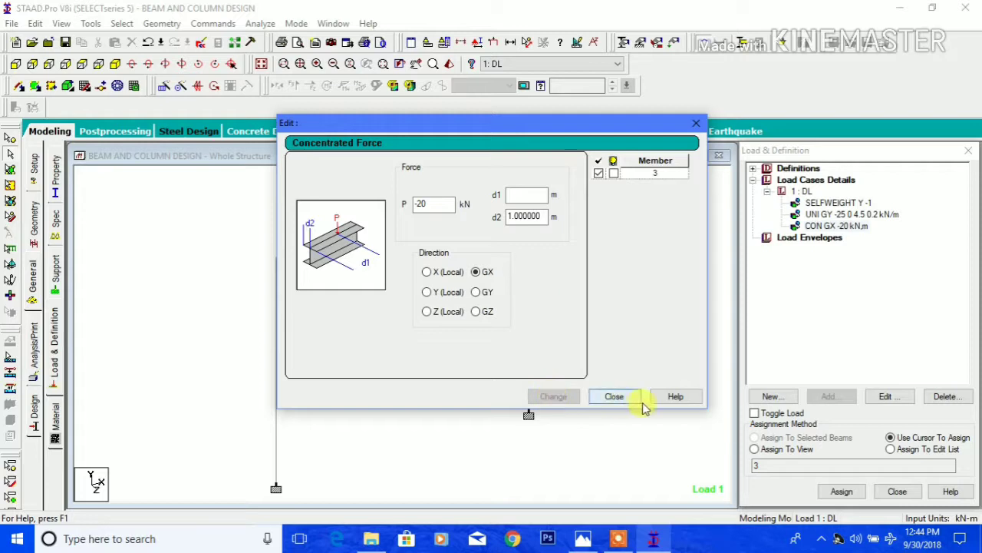
{"action": "left_click", "coordinate": [618, 396]}
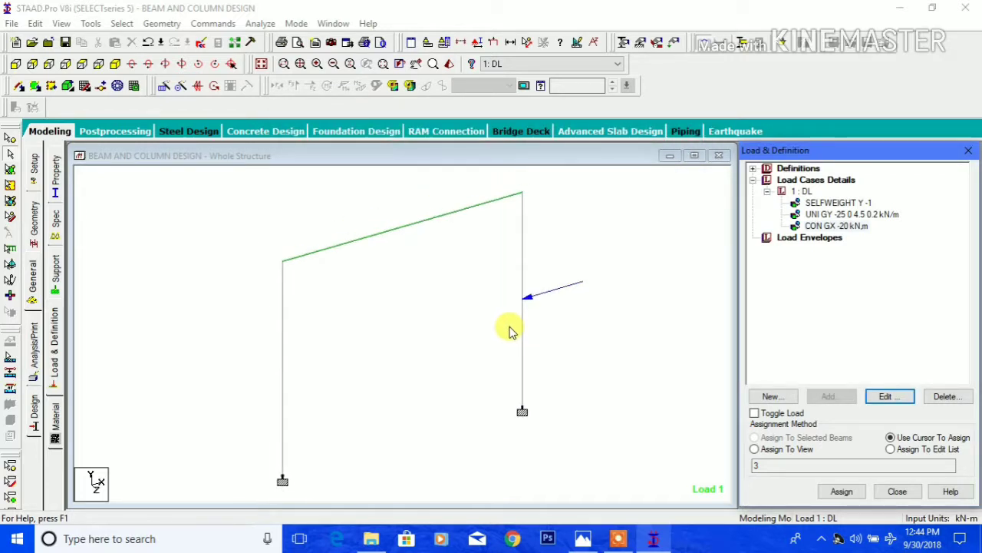
- Edit the column's concentrated force, setting d1 to 1 m and d2 to 0
{"action": "left_click", "coordinate": [852, 227]}
{"action": "left_click", "coordinate": [887, 397]}
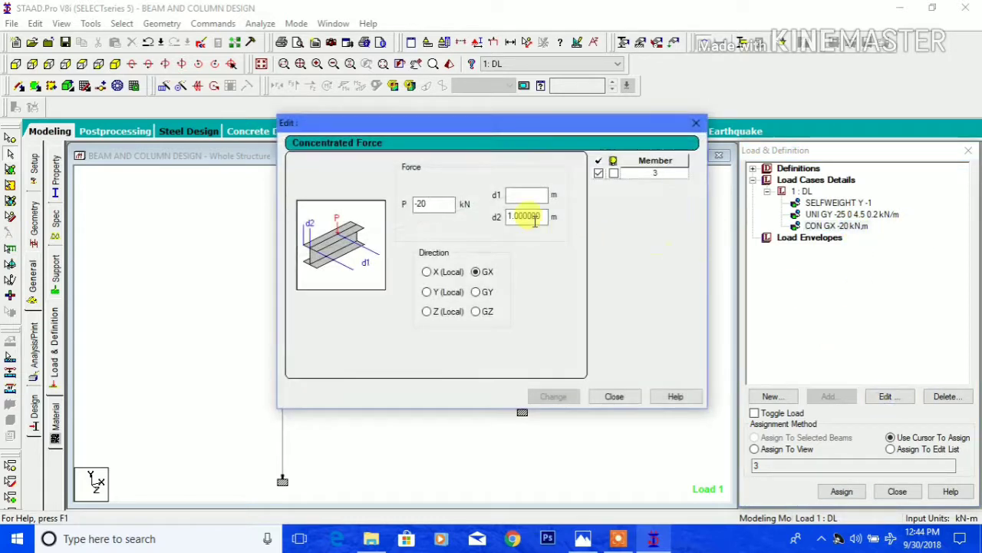
{"action": "left_click", "coordinate": [528, 197]}
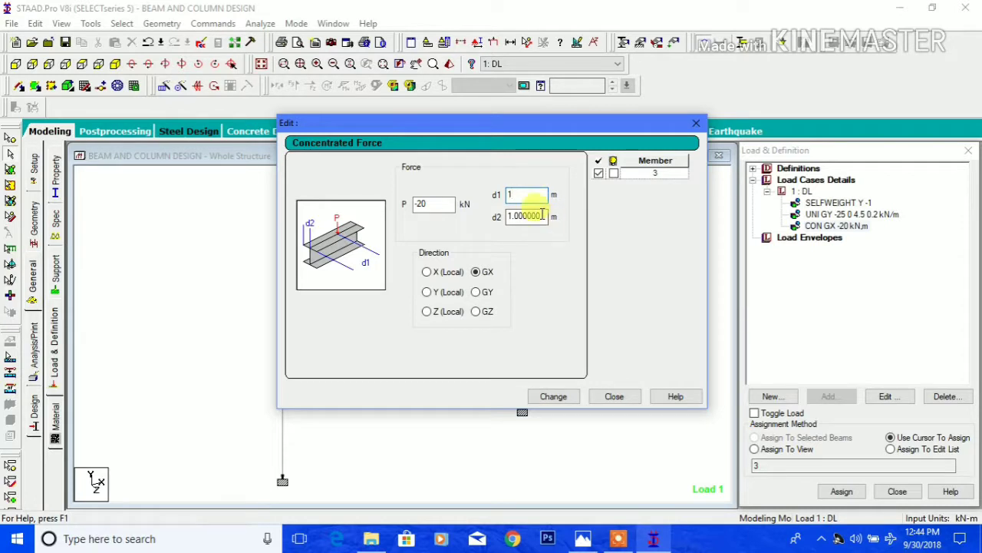
{"action": "key", "text": "Tab"}
{"action": "type", "text": "0"}
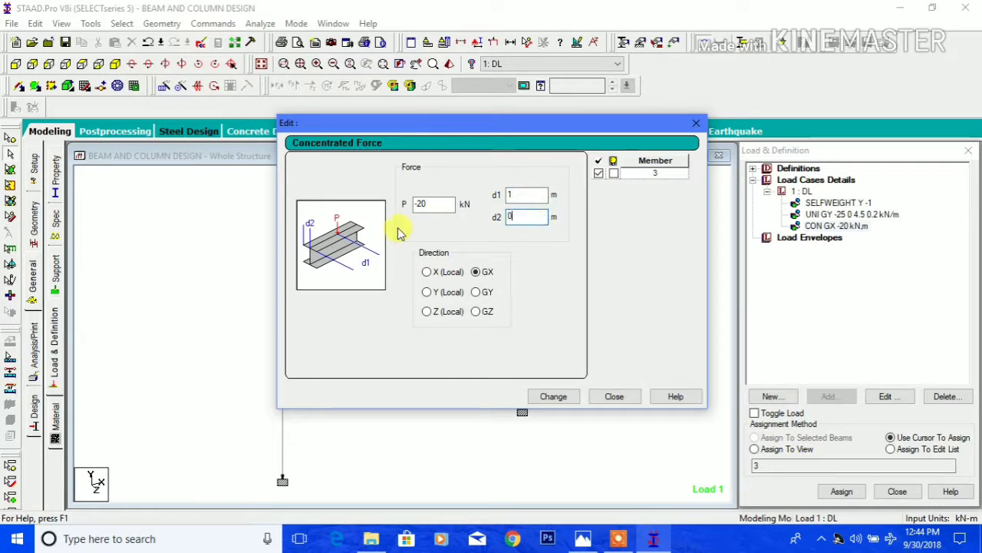
{"action": "left_click", "coordinate": [560, 398]}
{"action": "left_click", "coordinate": [620, 401]}
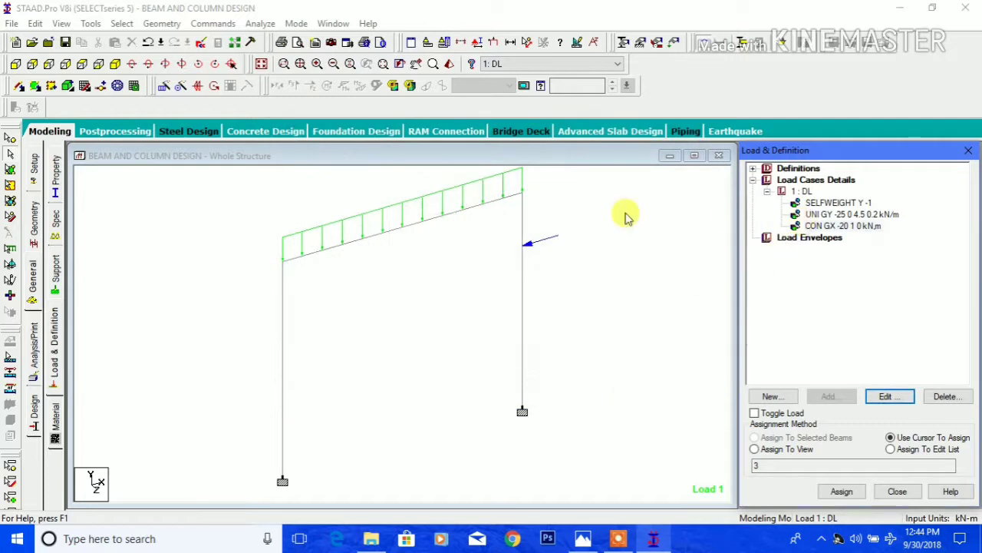
- Check the uniform load on the beam and the concentrated load on the column by highlighting each in turn
{"action": "middle_click_drag", "start_coordinate": [626, 218], "coordinate": [479, 193]}
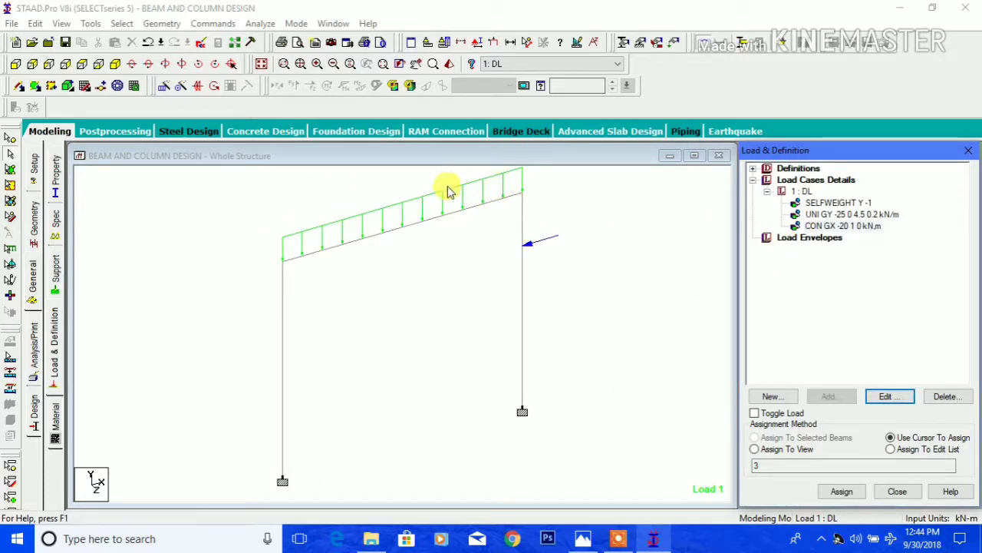
{"action": "left_click", "coordinate": [864, 215]}
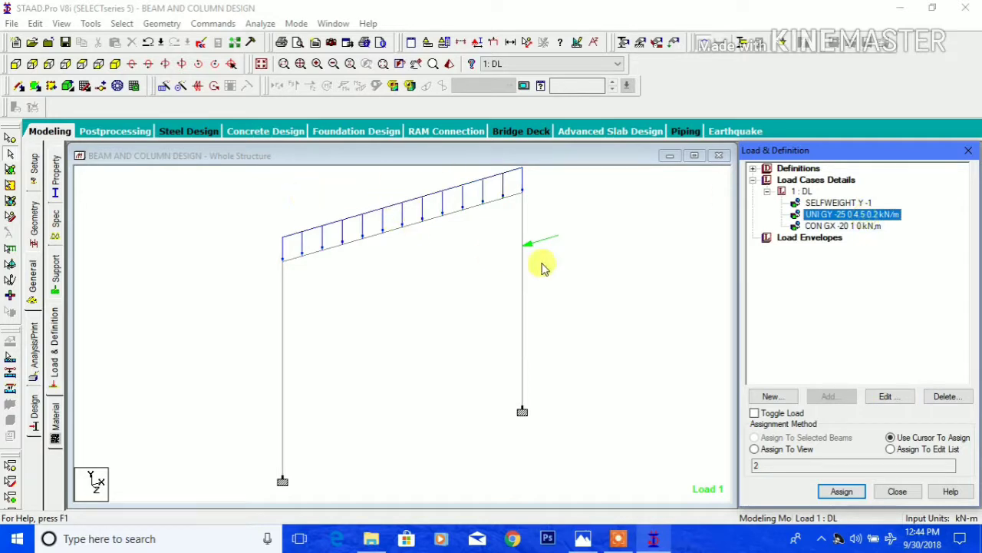
{"action": "left_click", "coordinate": [843, 226]}
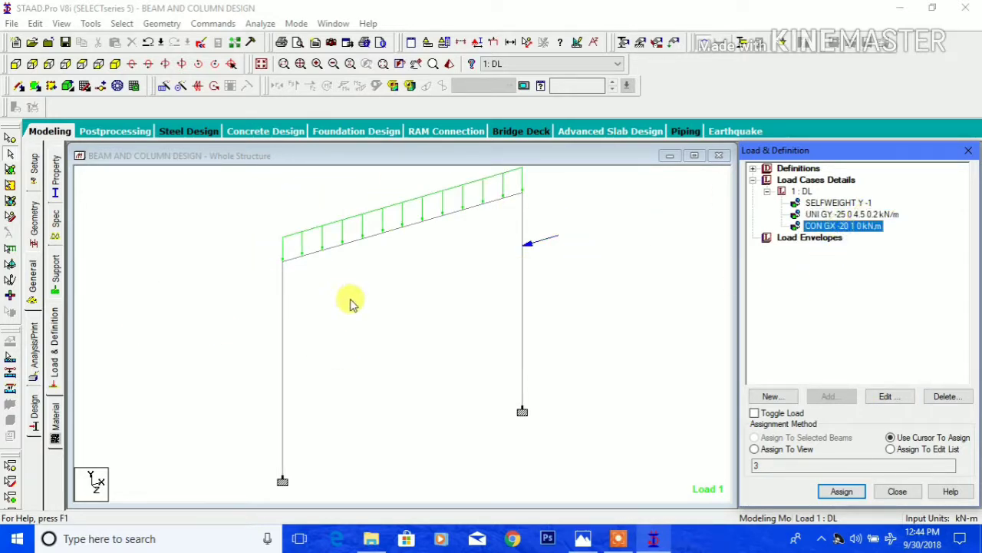
{"action": "scroll", "coordinate": [353, 307], "scroll_direction": "down", "scroll_amount": 2}
{"action": "scroll", "coordinate": [439, 193], "scroll_direction": "up", "scroll_amount": 1}
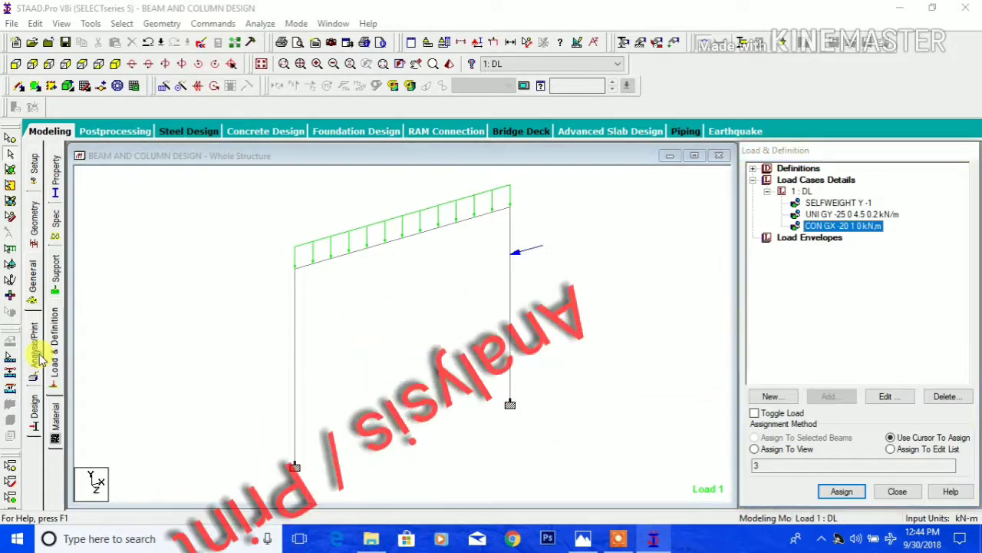
- Add a Perform Analysis command with the All print option to the structure's analysis commands
{"action": "left_click", "coordinate": [36, 349]}
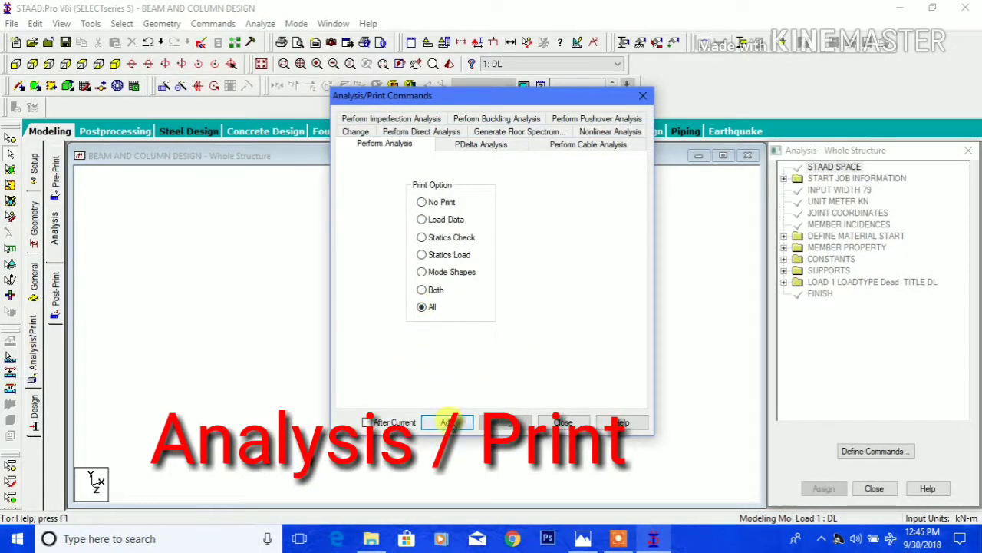
{"action": "left_click", "coordinate": [448, 422]}
{"action": "left_click", "coordinate": [565, 423]}
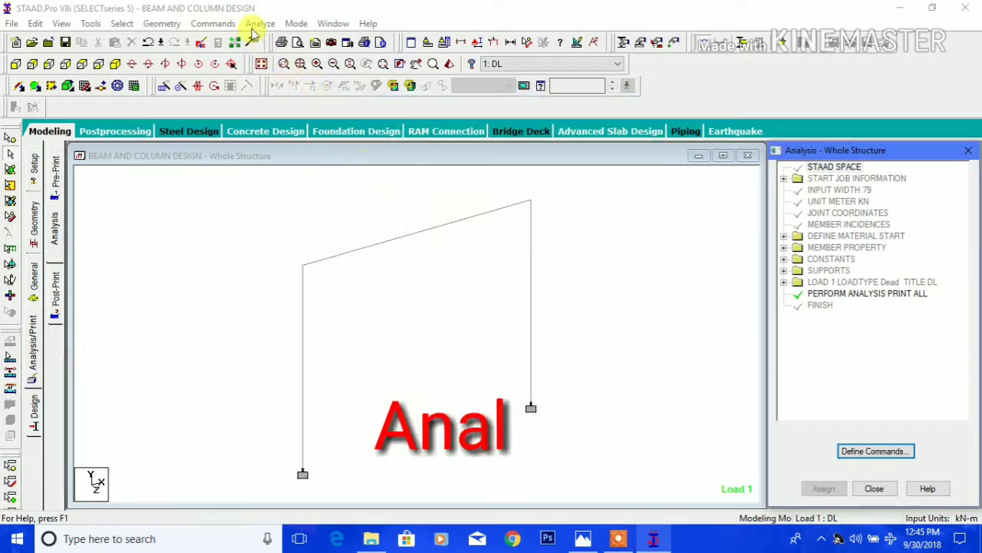
- Save the structure, run the analysis and go to Post Processing Mode with load case 1 DL selected for the results
{"action": "left_click", "coordinate": [260, 24]}
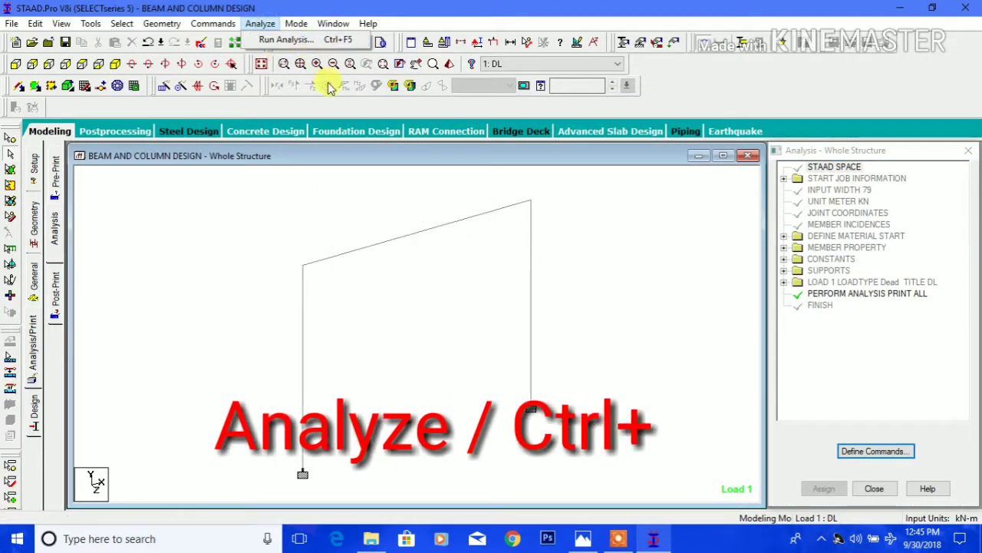
{"action": "left_click", "coordinate": [285, 40]}
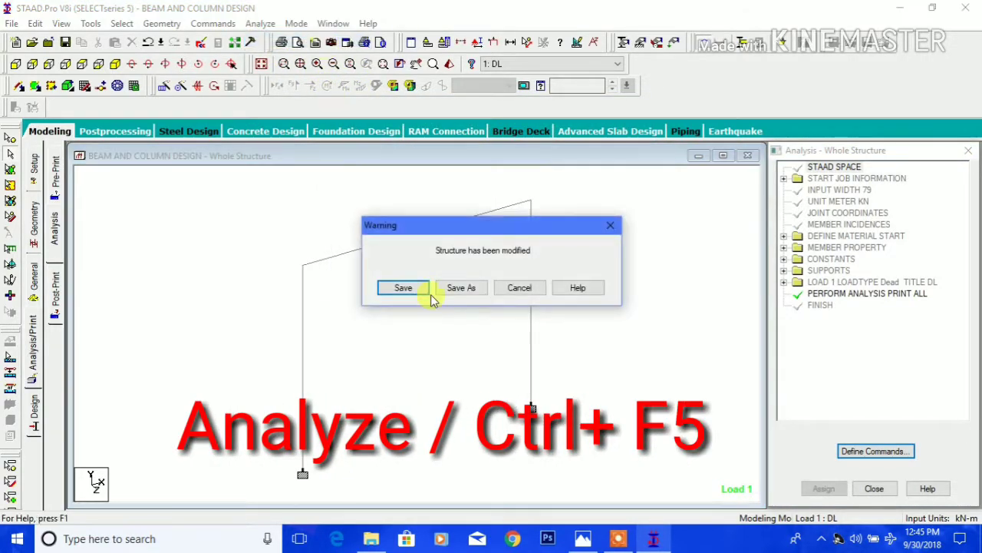
{"action": "left_click", "coordinate": [399, 285]}
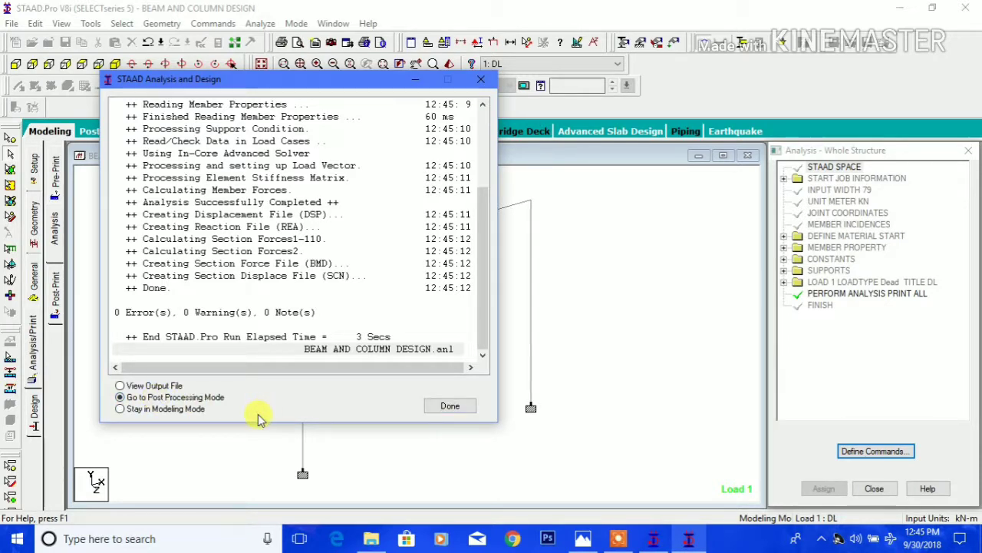
{"action": "left_click", "coordinate": [450, 406]}
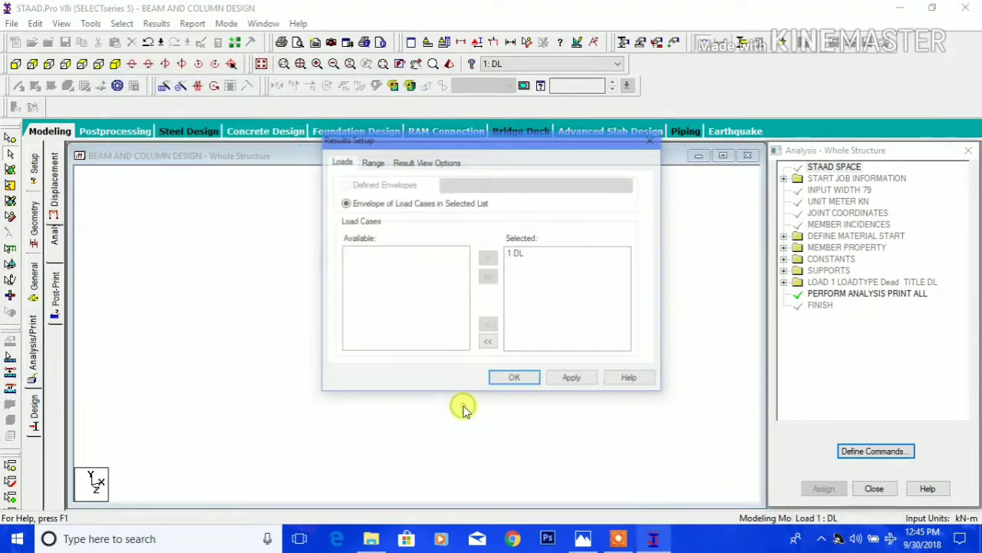
{"action": "left_click", "coordinate": [513, 379]}
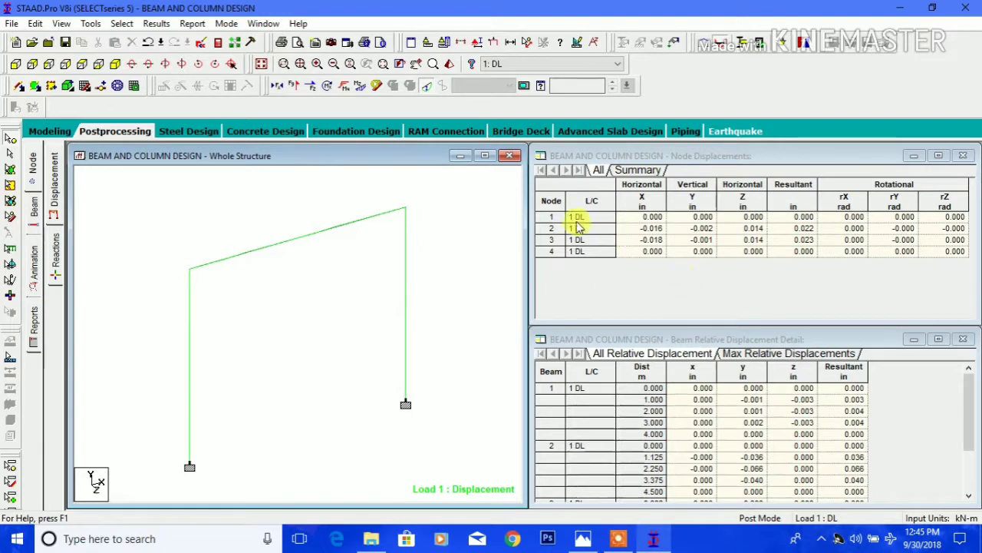
- Review the node displacements in summary and full form, and the maximum relative displacements of the beams
{"action": "left_click", "coordinate": [641, 171]}
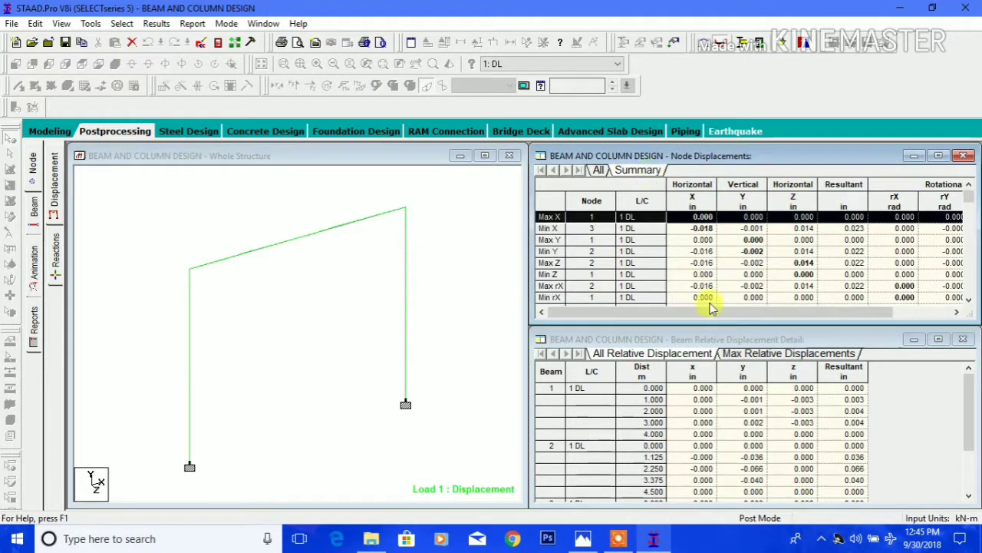
{"action": "scroll", "coordinate": [702, 280], "scroll_direction": "down", "scroll_amount": 2}
{"action": "scroll", "coordinate": [710, 280], "scroll_direction": "up", "scroll_amount": 2}
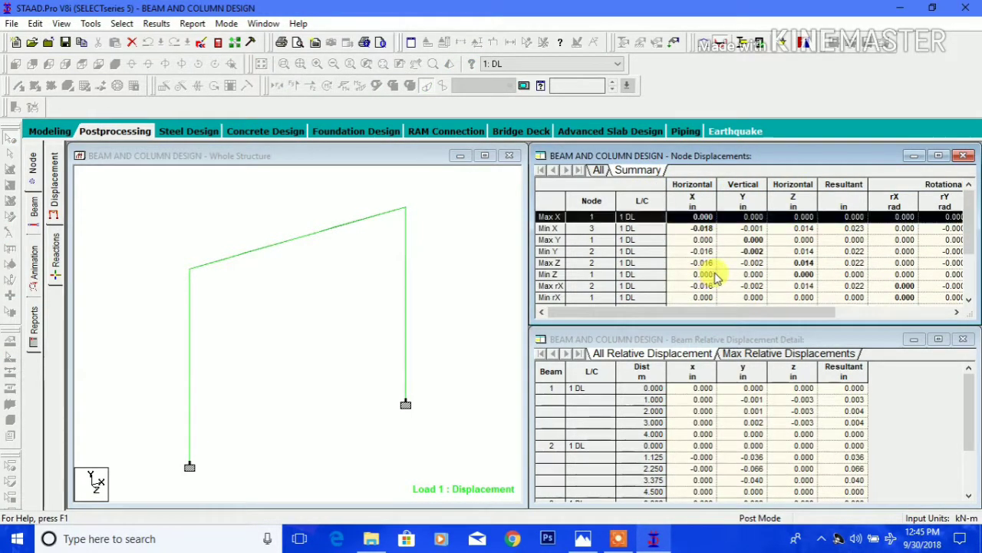
{"action": "left_click", "coordinate": [607, 172]}
{"action": "scroll", "coordinate": [702, 430], "scroll_direction": "down", "scroll_amount": 2}
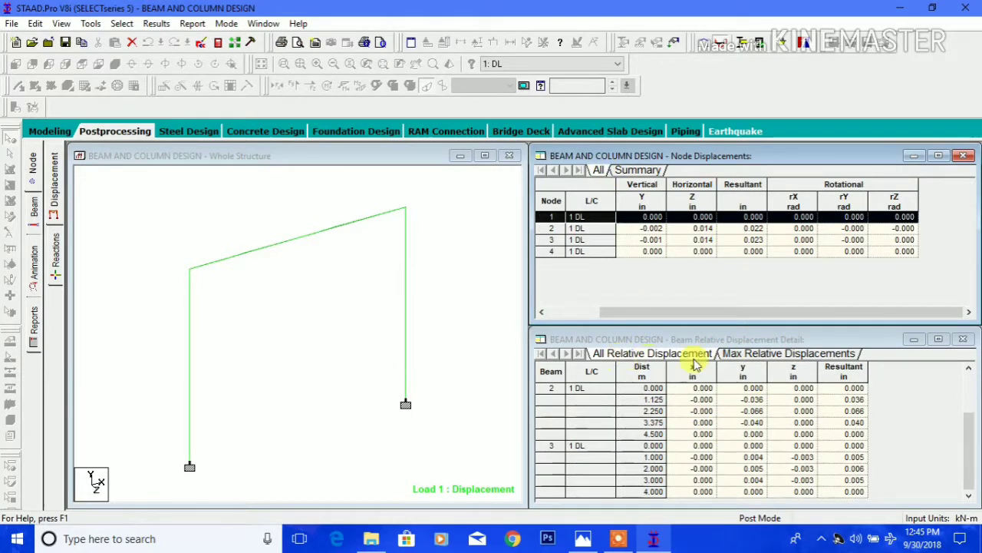
{"action": "left_click", "coordinate": [796, 356]}
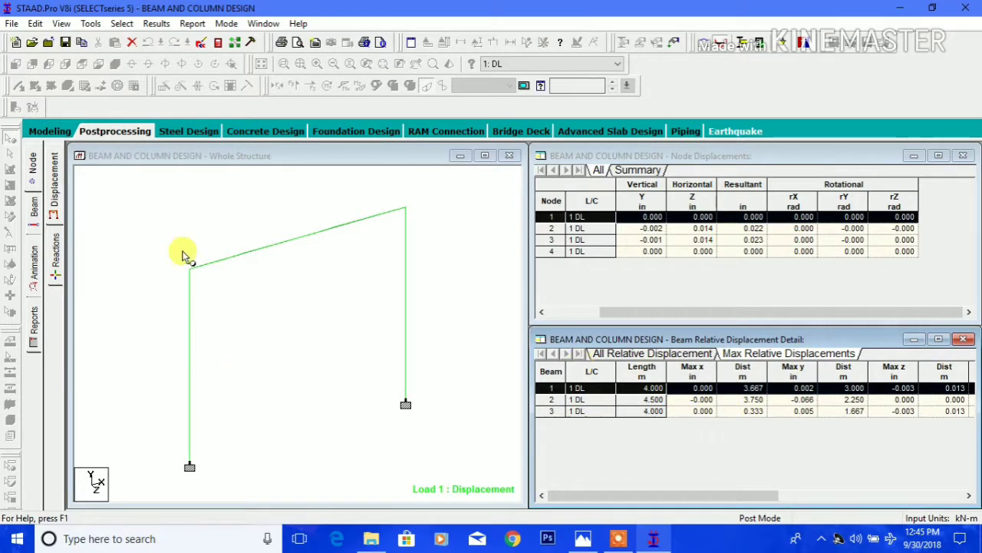
- View the support reactions and enlarge the structure view to examine the reaction values at both fixed supports
{"action": "left_click", "coordinate": [55, 256]}
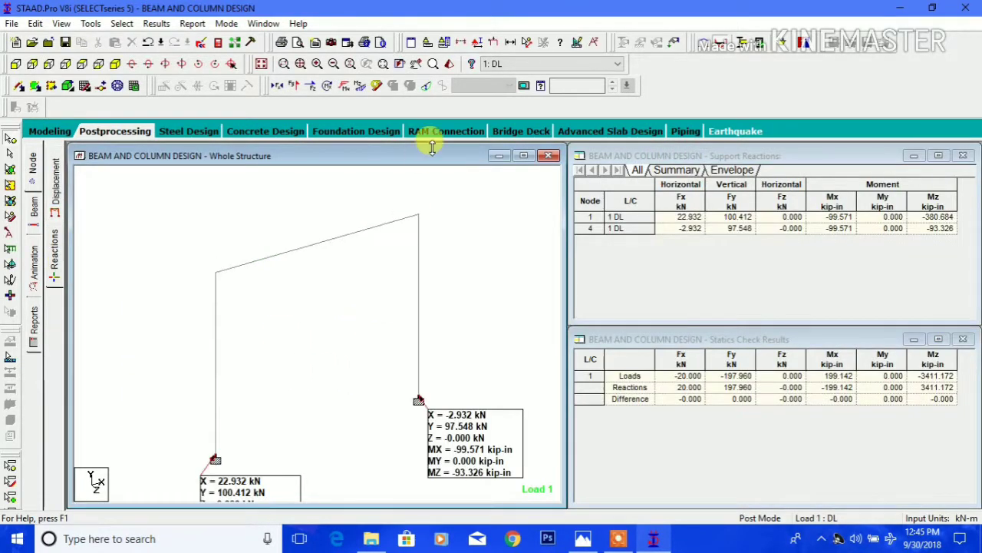
{"action": "left_click", "coordinate": [527, 159]}
{"action": "scroll", "coordinate": [524, 191], "scroll_direction": "down", "scroll_amount": 3}
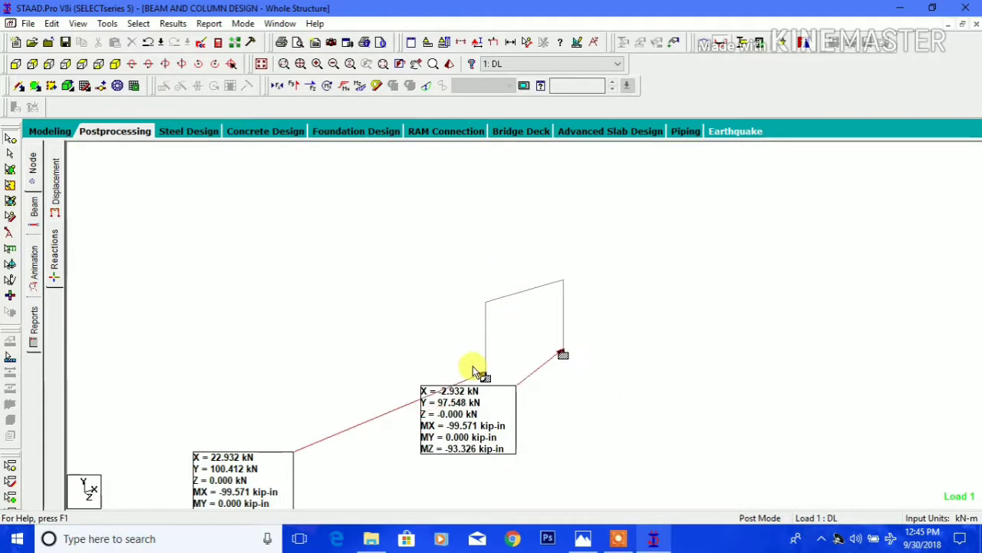
{"action": "scroll", "coordinate": [541, 328], "scroll_direction": "up", "scroll_amount": 3}
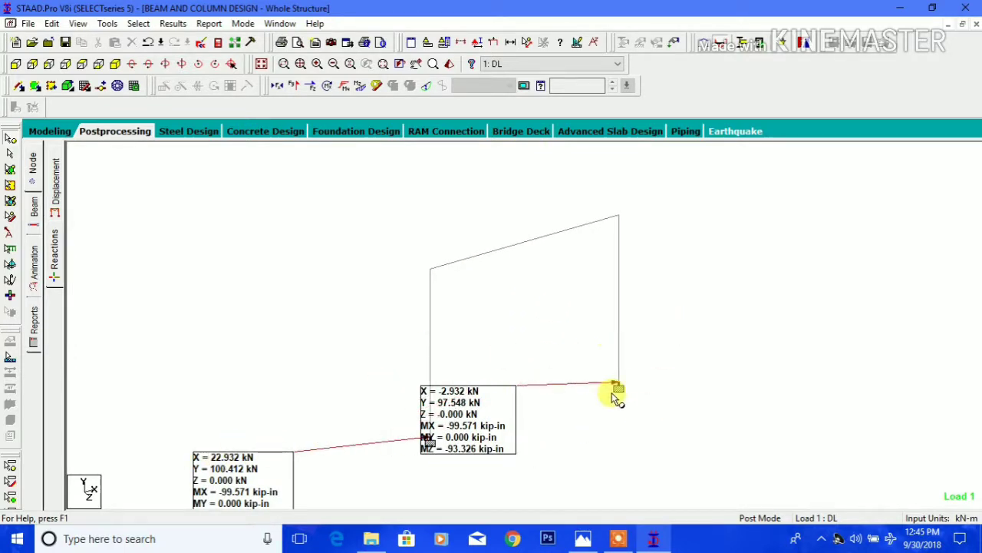
- Examine the members' Bending Z diagram and end forces, and the beam stress results for load case DL
{"action": "left_click", "coordinate": [37, 217]}
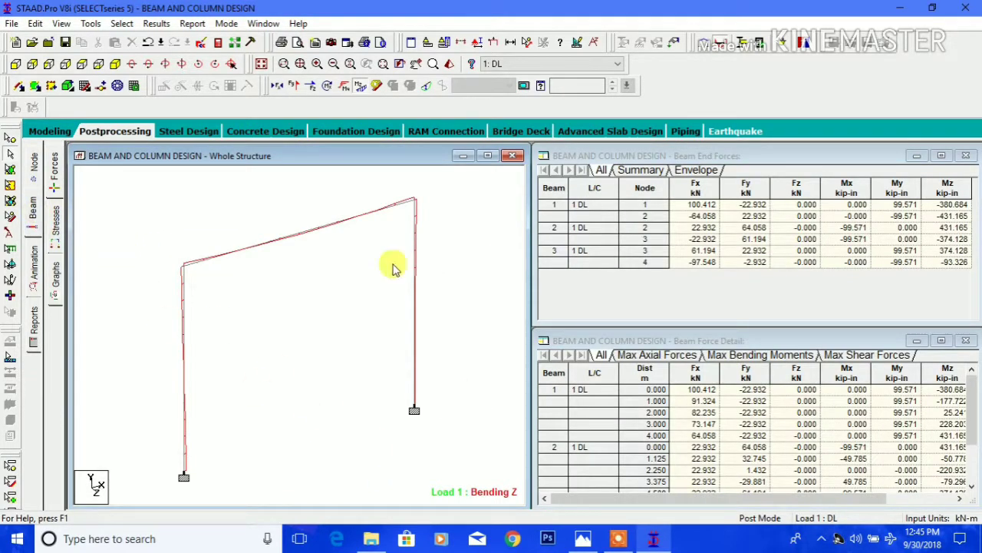
{"action": "scroll", "coordinate": [264, 241], "scroll_direction": "up", "scroll_amount": 4}
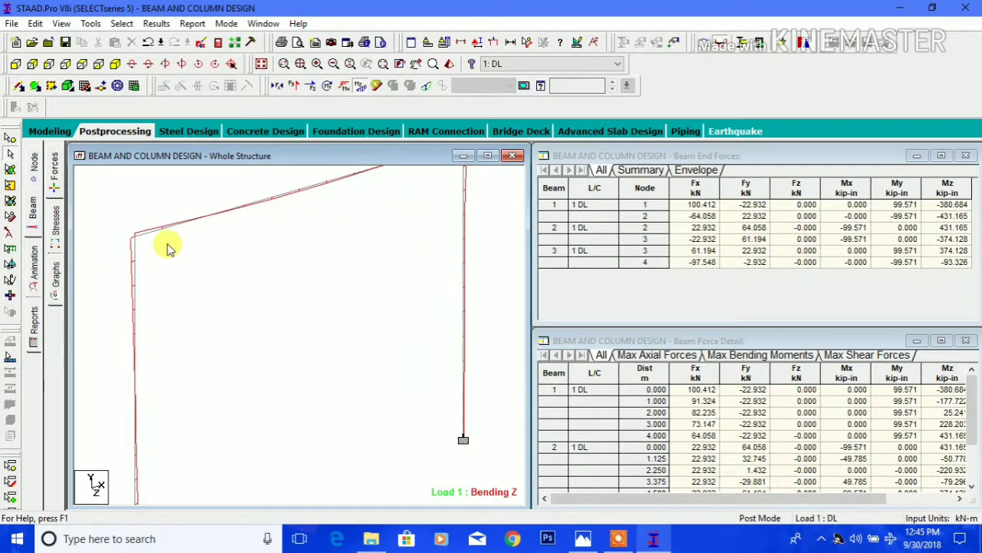
{"action": "scroll", "coordinate": [191, 290], "scroll_direction": "down", "scroll_amount": 2}
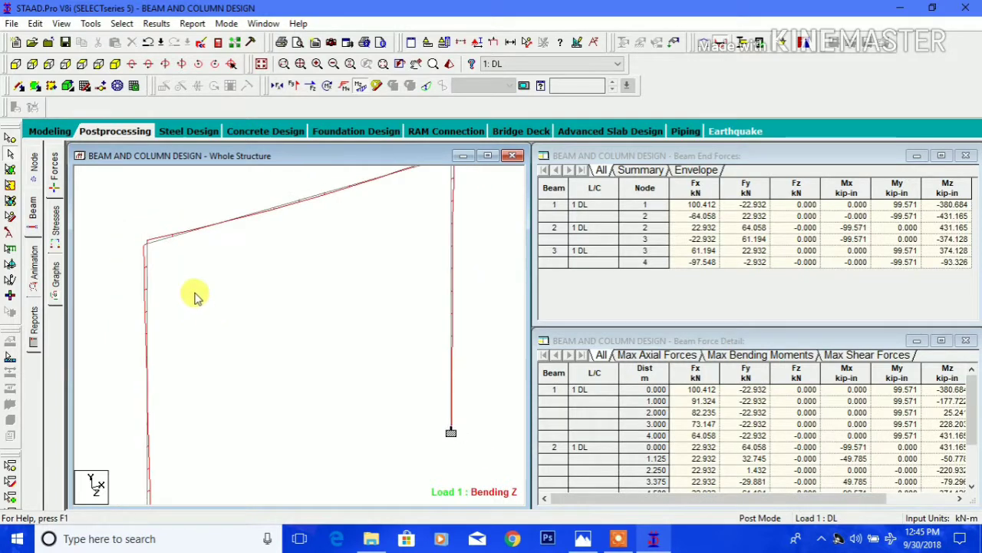
{"action": "left_click", "coordinate": [56, 222]}
{"action": "scroll", "coordinate": [384, 406], "scroll_direction": "up", "scroll_amount": 3}
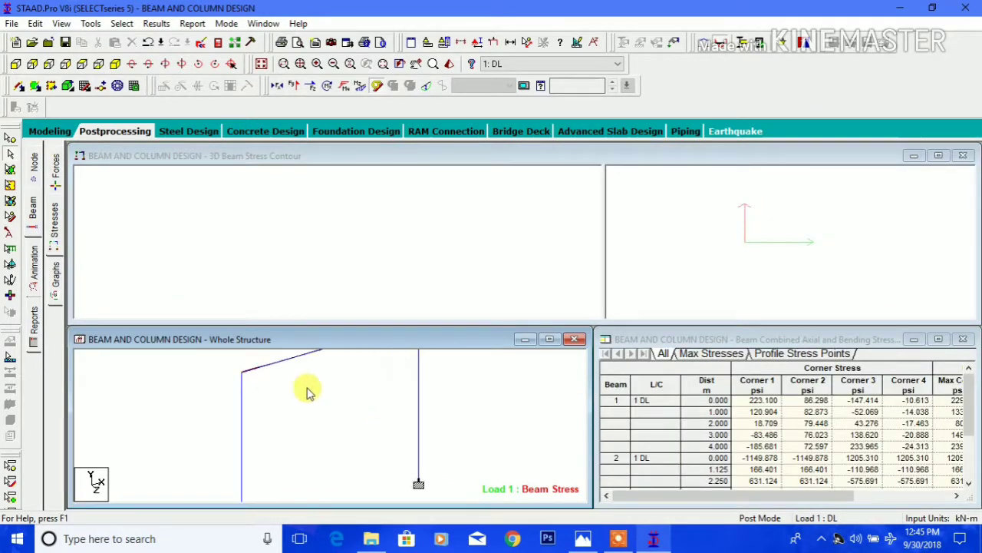
- Display the Mz, Fy and Fx graphs for the members and inspect those of the loaded beam
{"action": "left_click", "coordinate": [57, 275]}
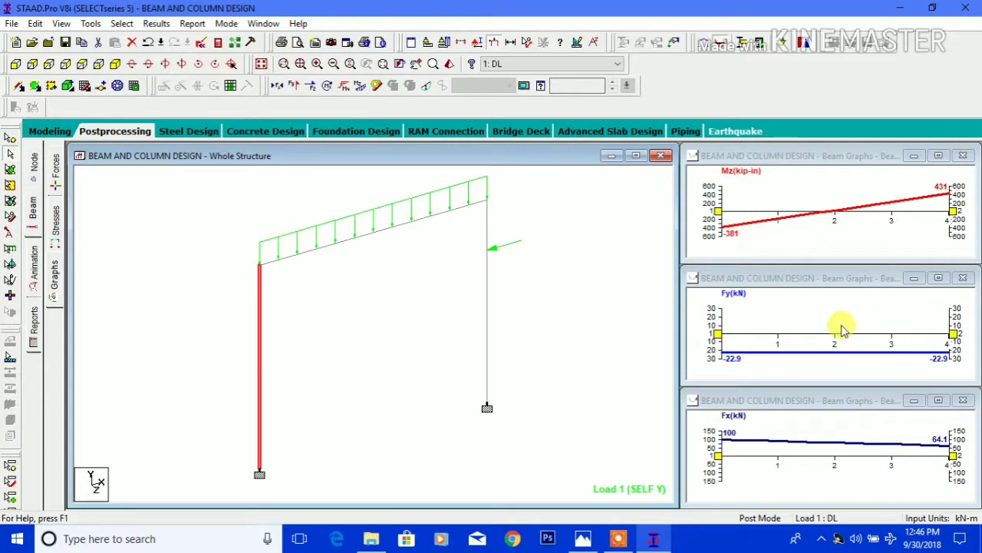
{"action": "left_click", "coordinate": [352, 242]}
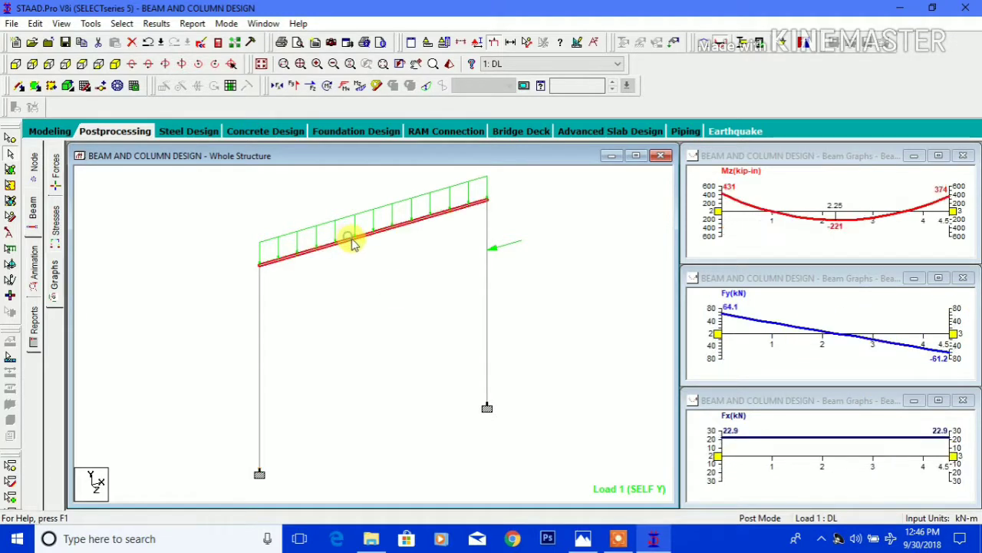